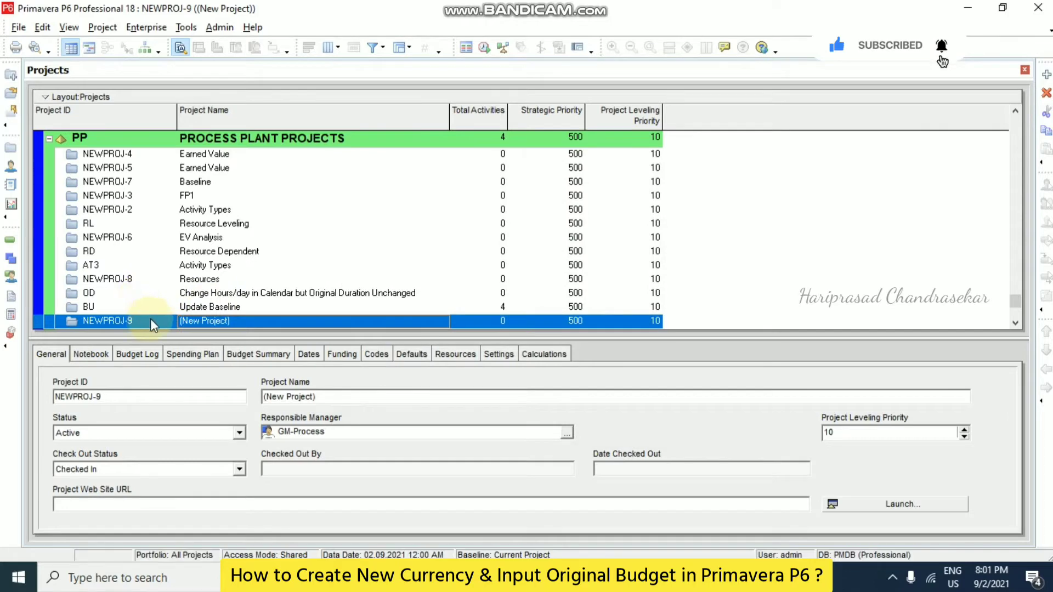
Name the new project Original Budget and set its project ID to OB
click(255, 322)
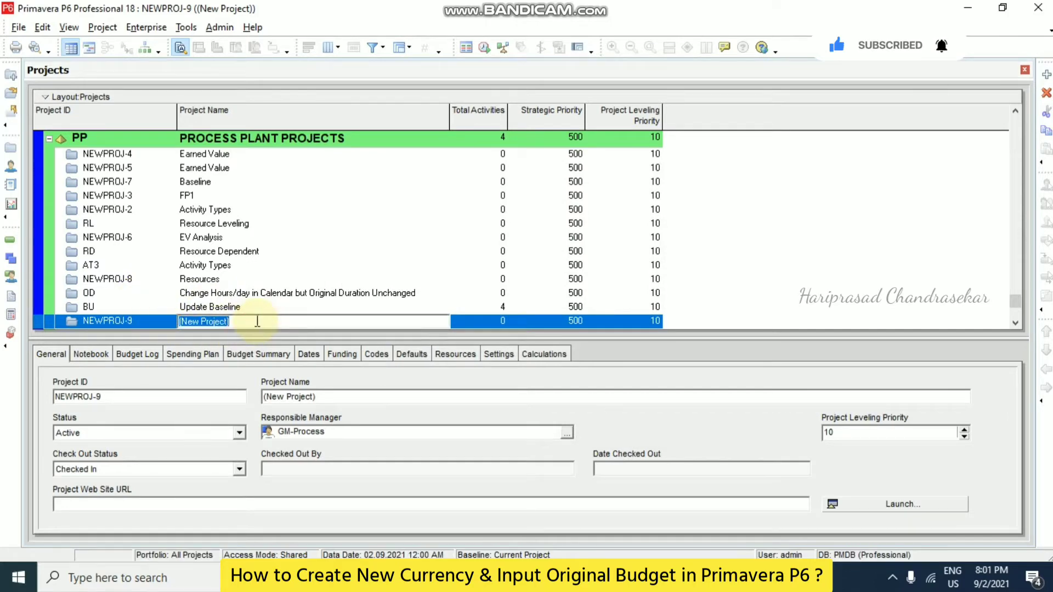
text(Original Budget)
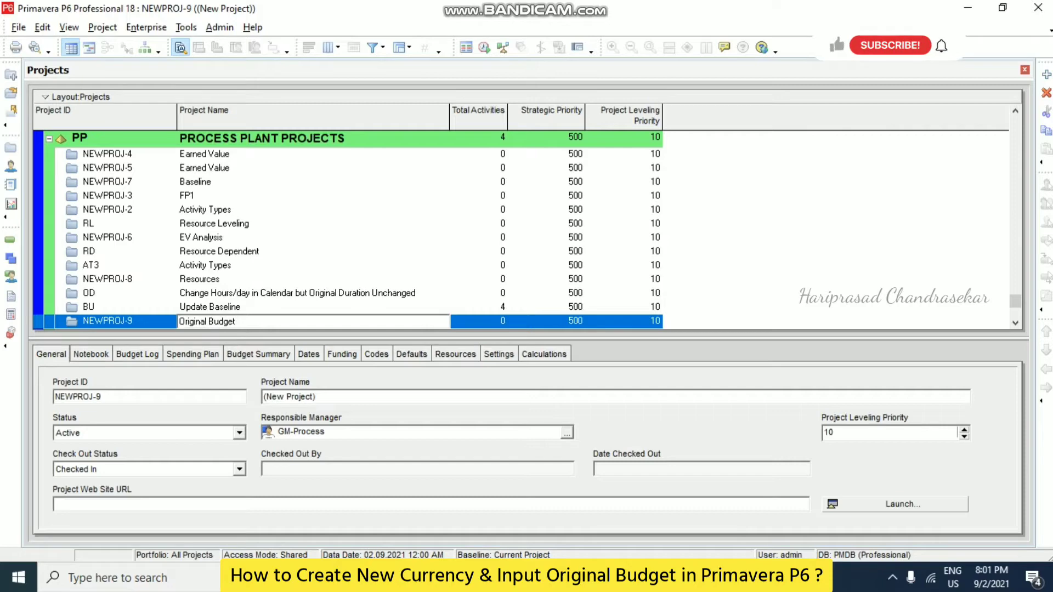
click(153, 318)
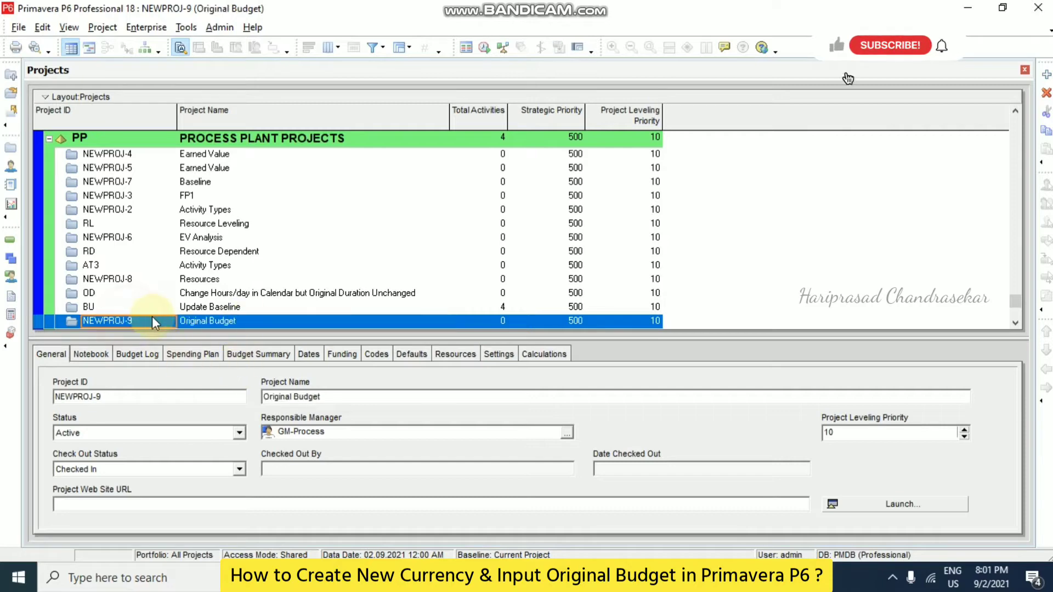
text(OB)
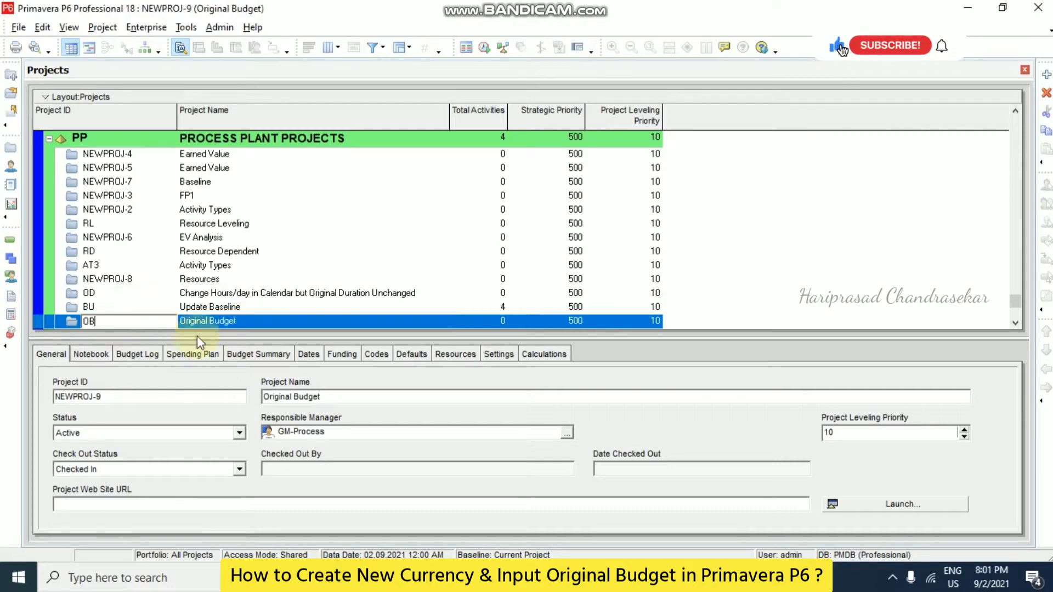
click(245, 323)
Open the Original Budget project and display its work breakdown structure
right_click(243, 324)
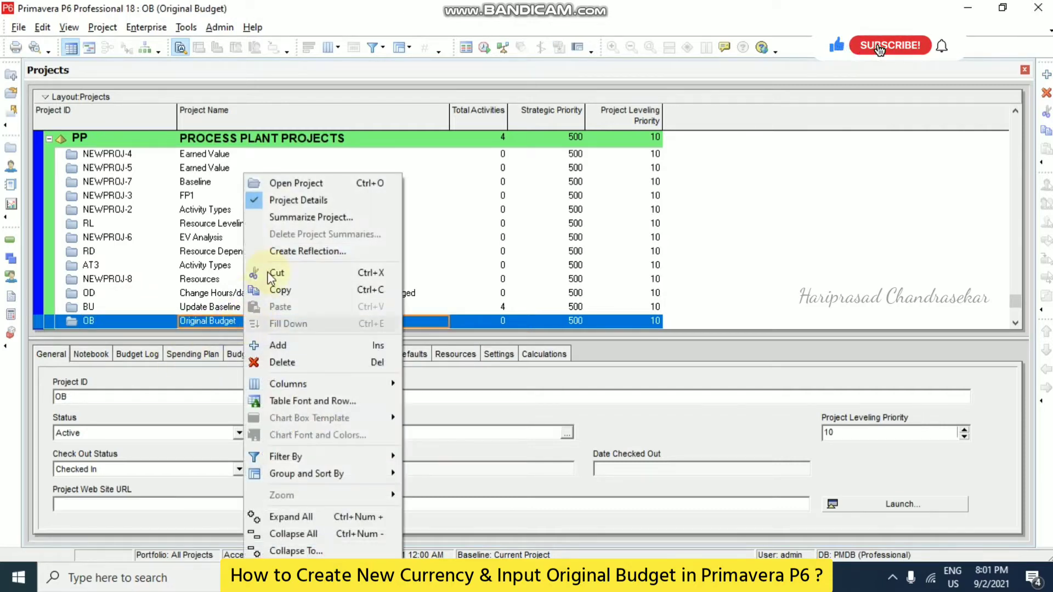
click(281, 183)
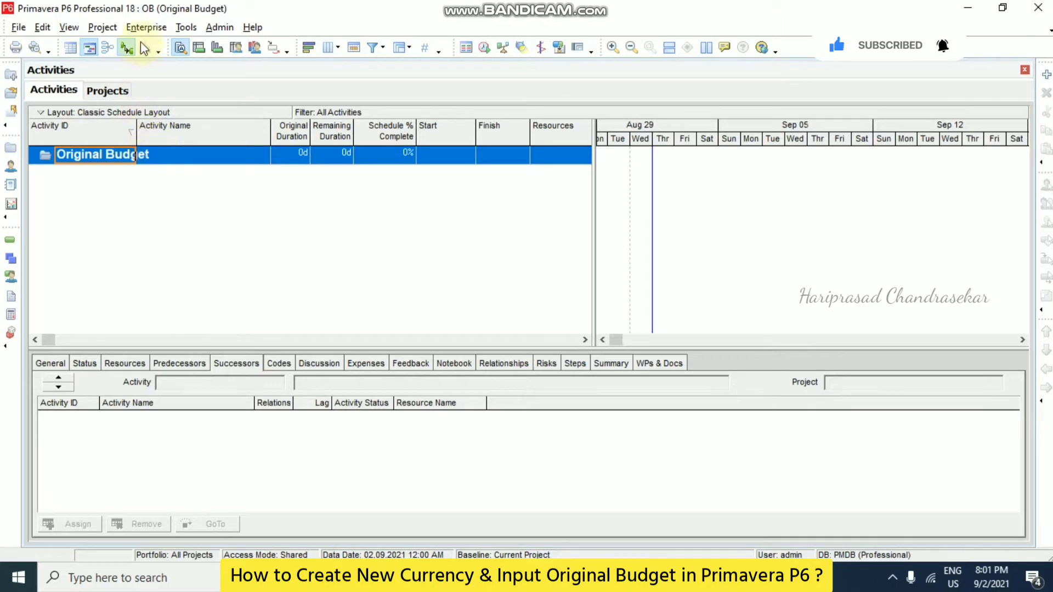
click(112, 31)
click(122, 73)
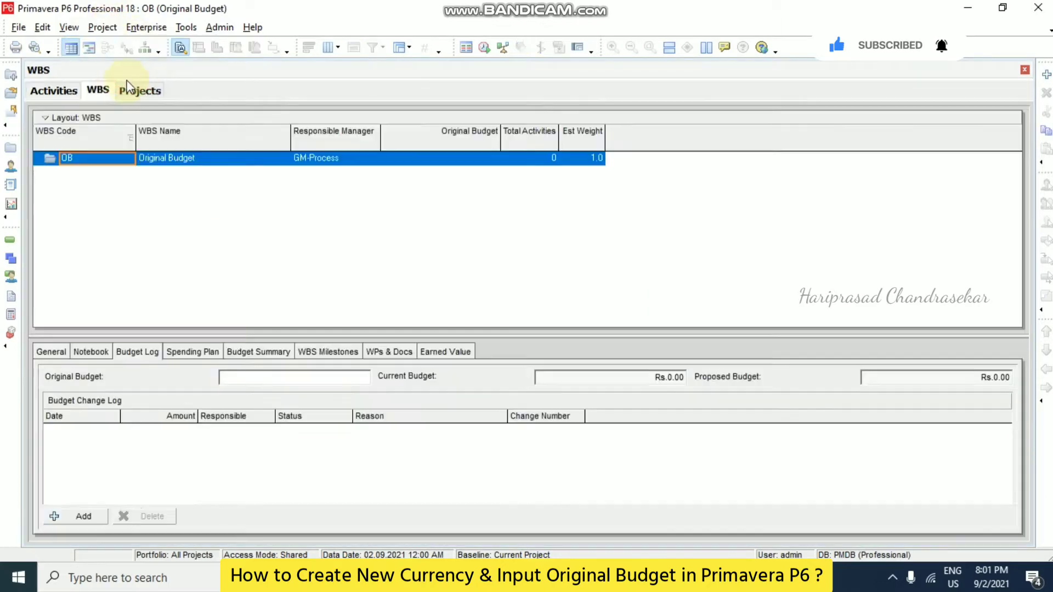
click(60, 90)
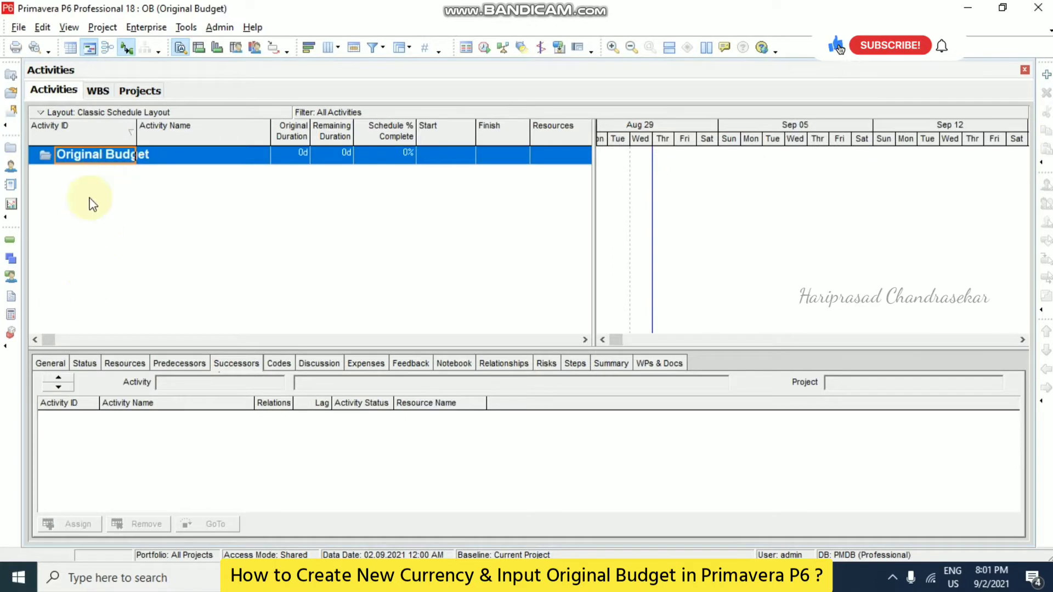
click(98, 90)
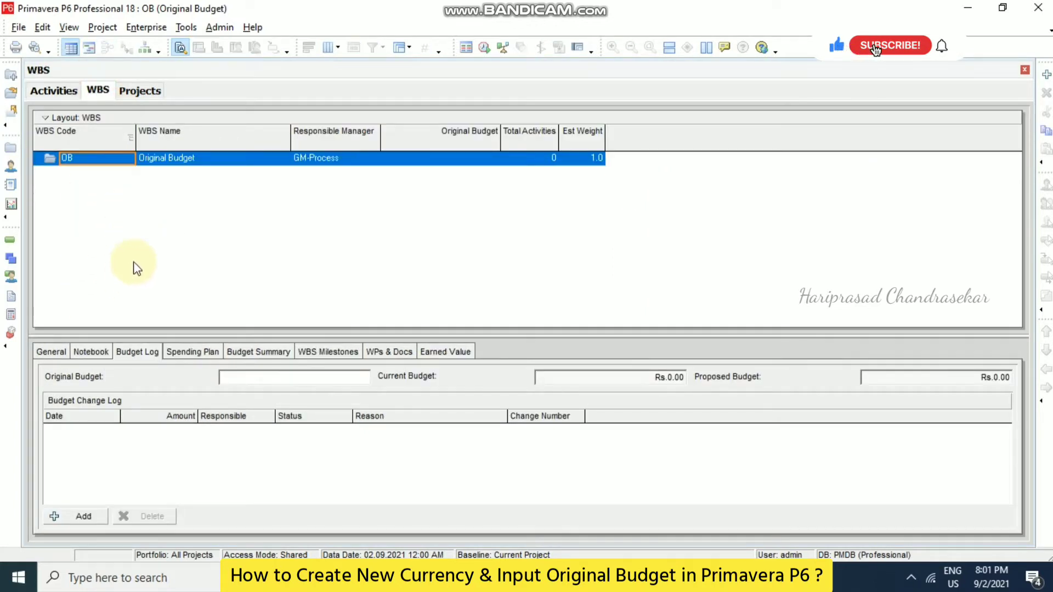
Add a first-level WBS element under project OB with two sibling elements nested below it
click(1045, 74)
click(1045, 75)
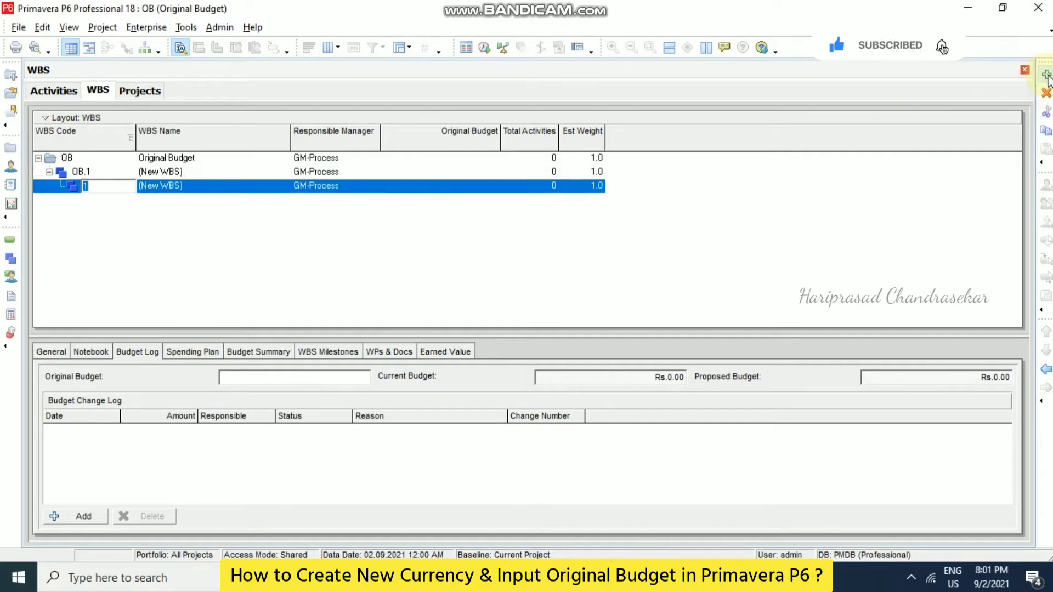
click(1046, 74)
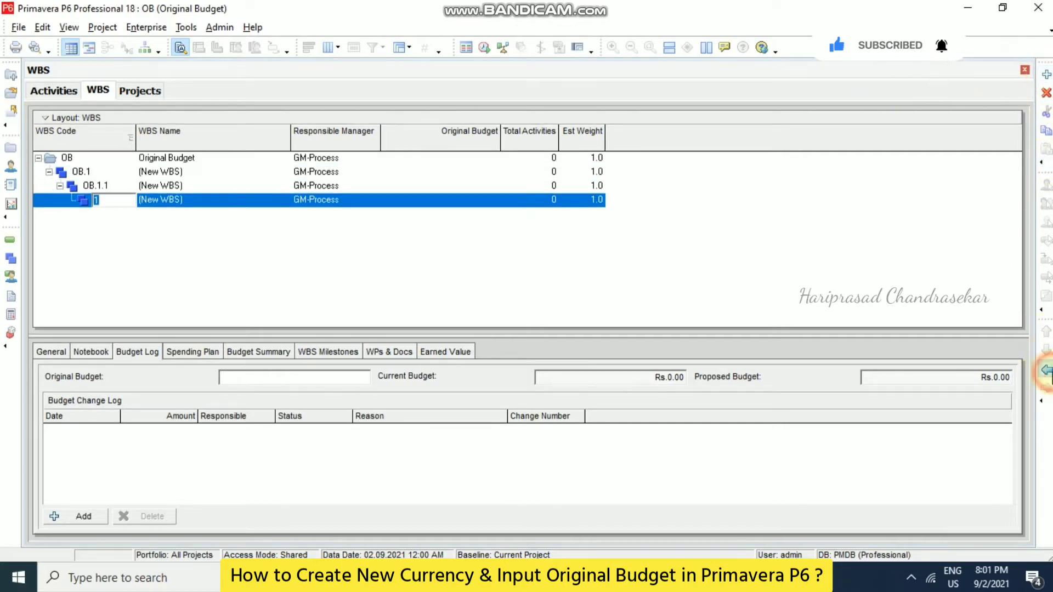
click(1046, 370)
Add another WBS element, placing it below the OB.1 branch and outdenting it to the first level
click(94, 171)
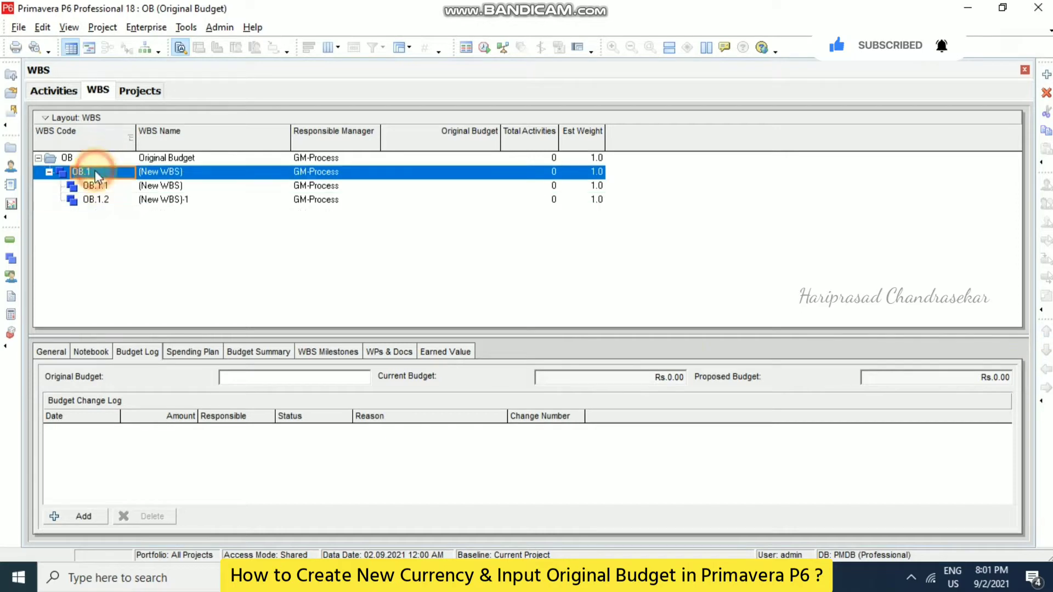
click(1045, 74)
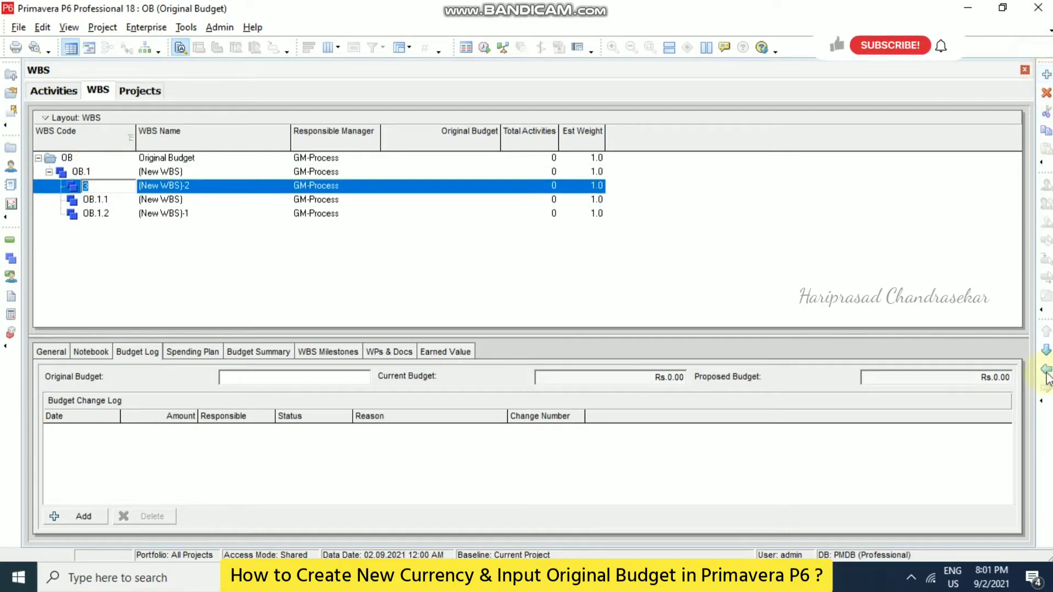
click(1046, 350)
click(1046, 369)
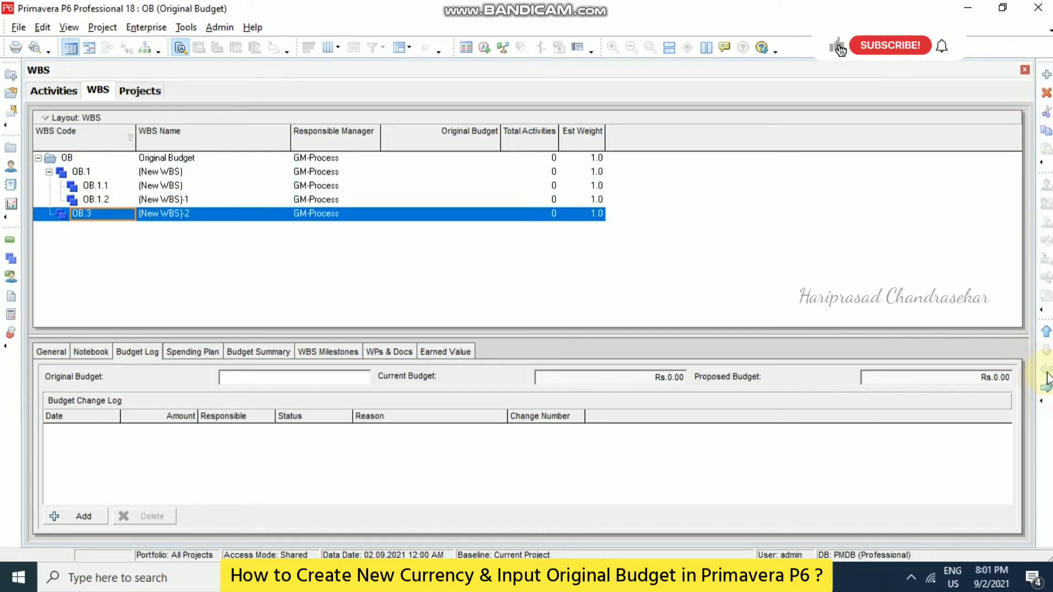
Add a child WBS element under OB.3 and one more element nested a level below that child
click(1046, 75)
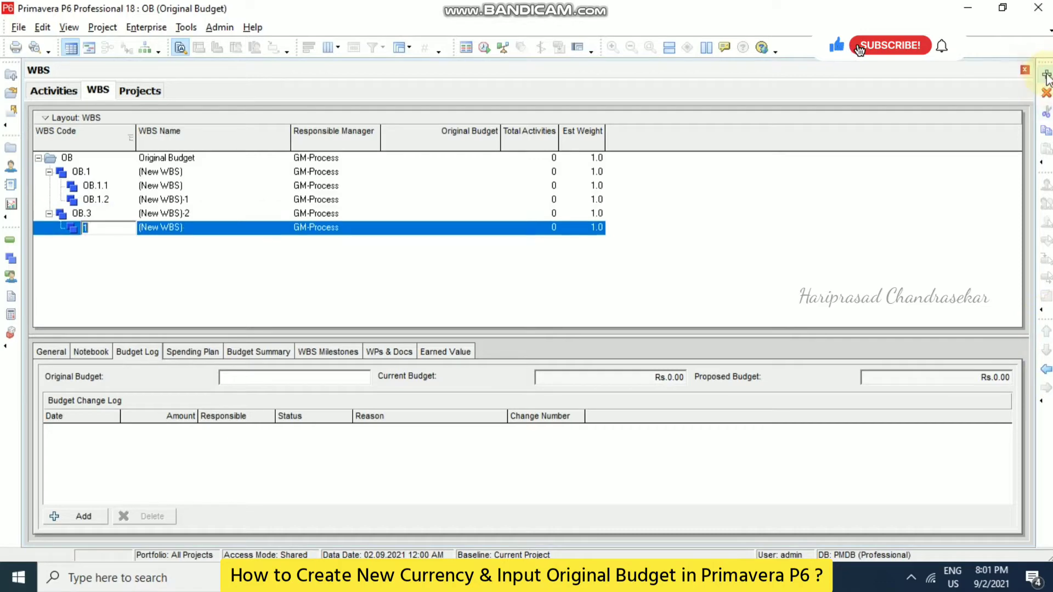
click(1046, 75)
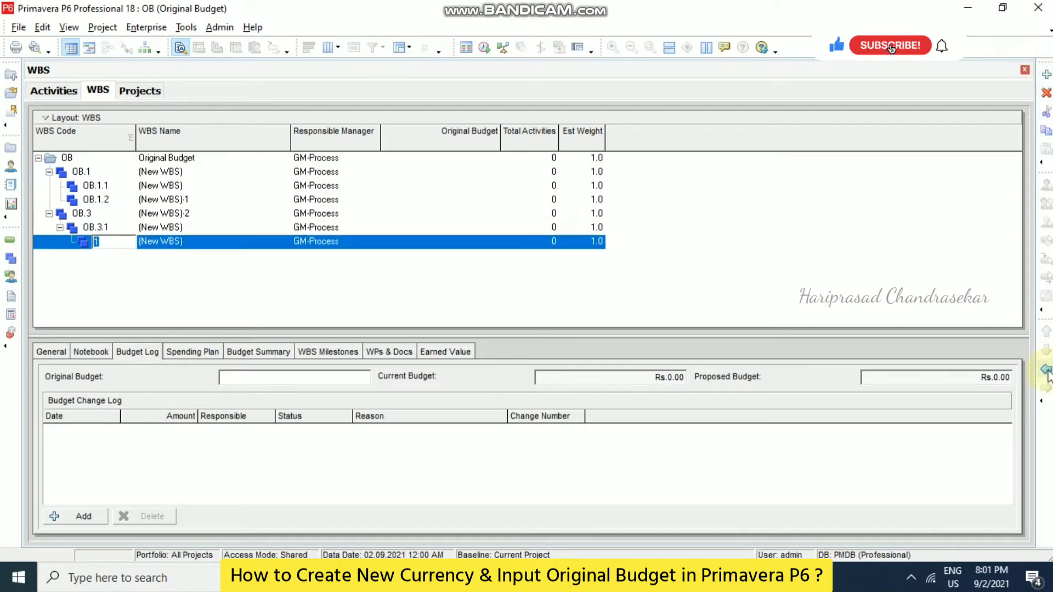
click(222, 285)
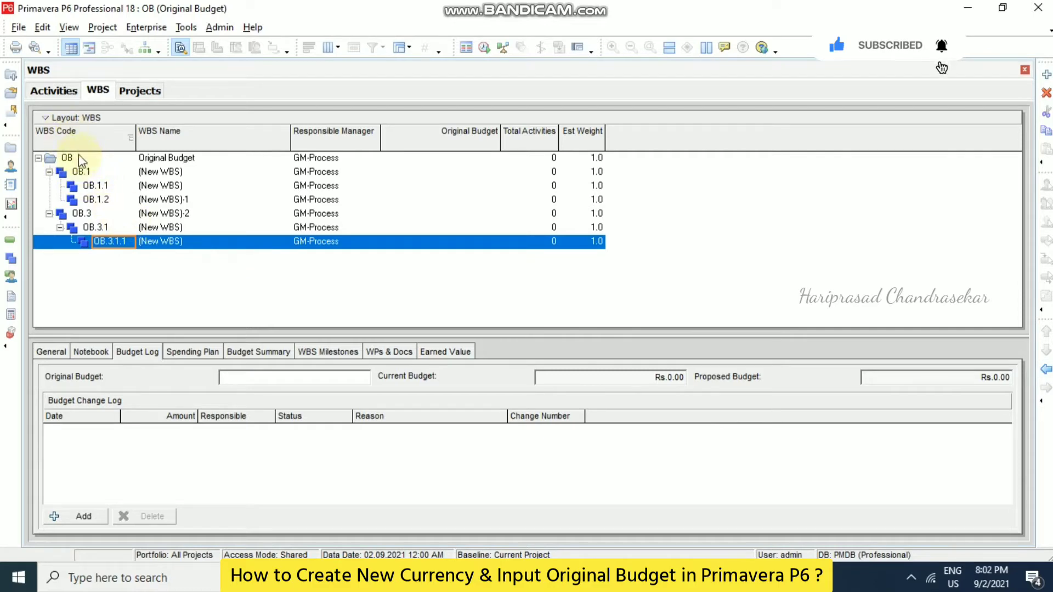
Name the first-level WBS elements A for OB.1 and B for OB.3
click(190, 174)
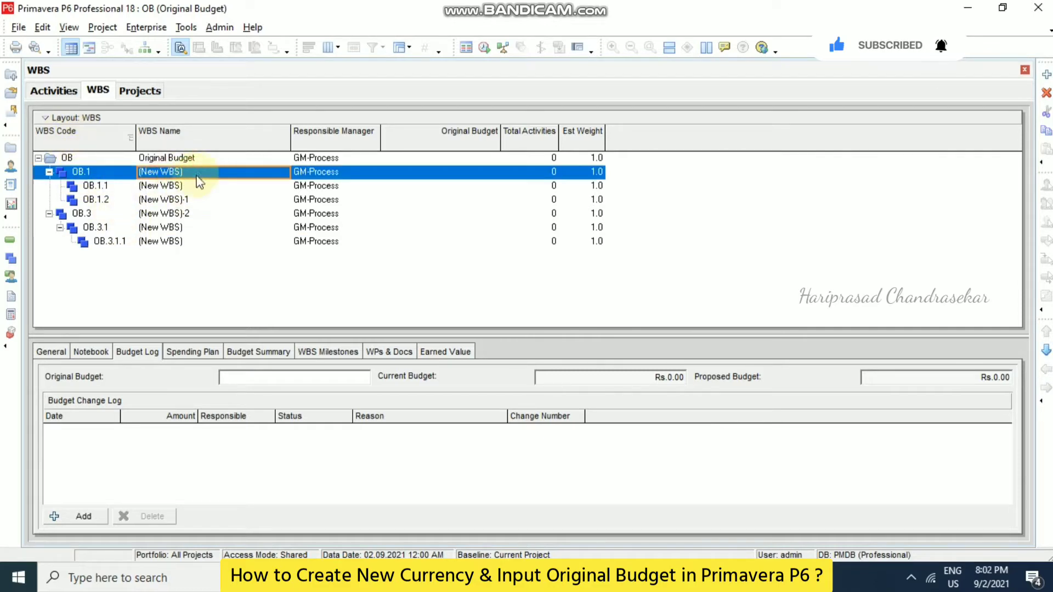
text(A)
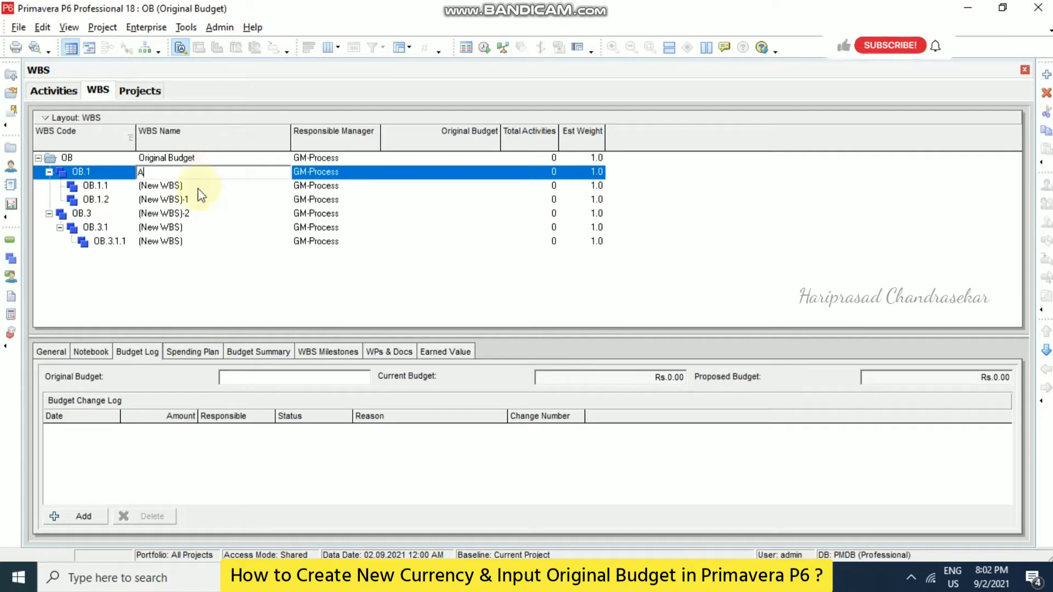
click(197, 216)
text(B)
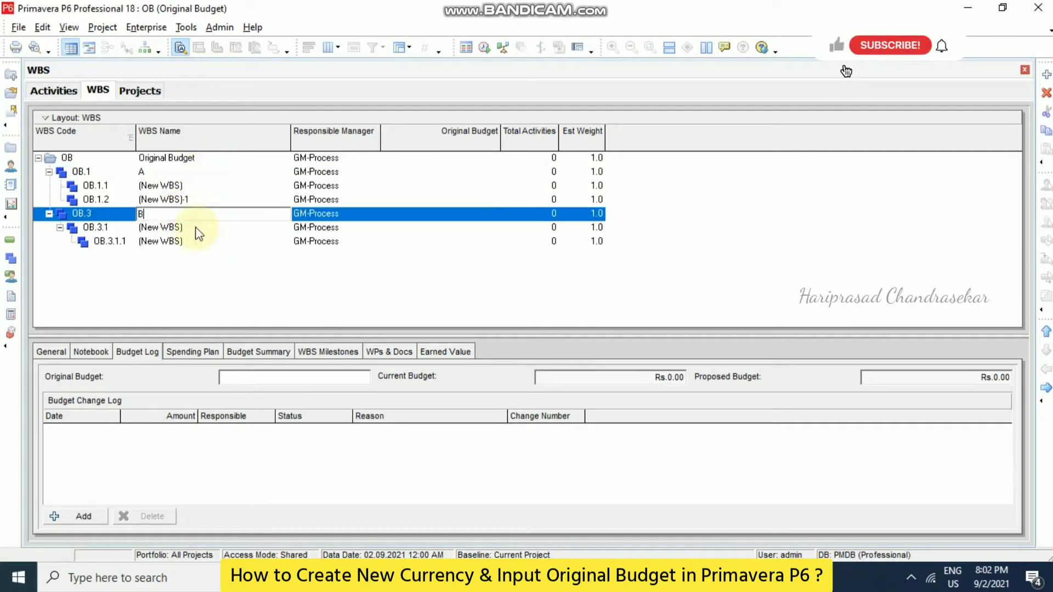
Name the two WBS elements under A as A1 and A2
click(183, 188)
text(A)
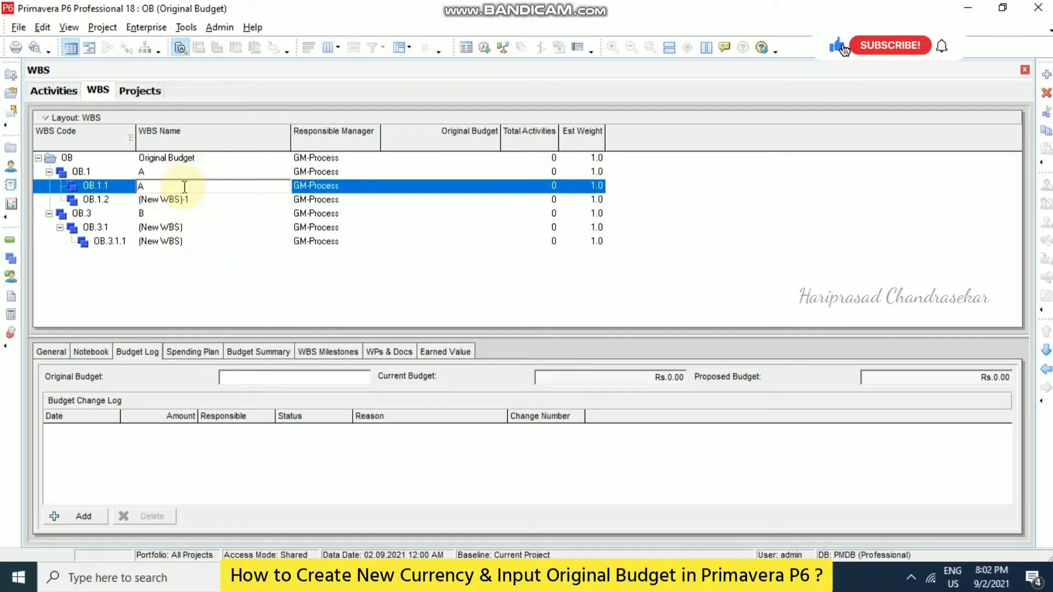
text(1)
click(177, 200)
text(A1)
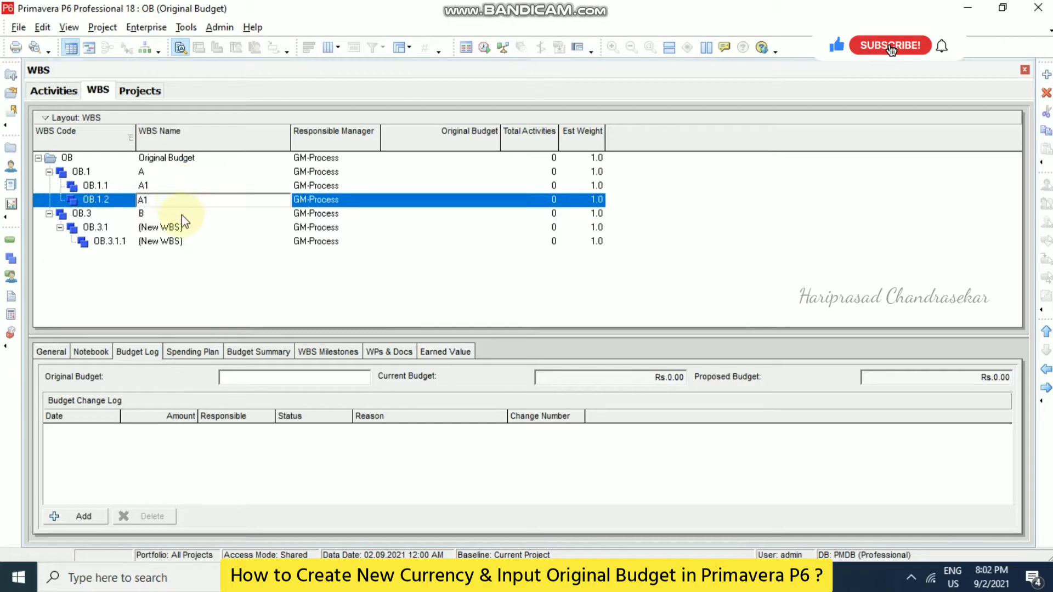
key(BackSpace)
text(2)
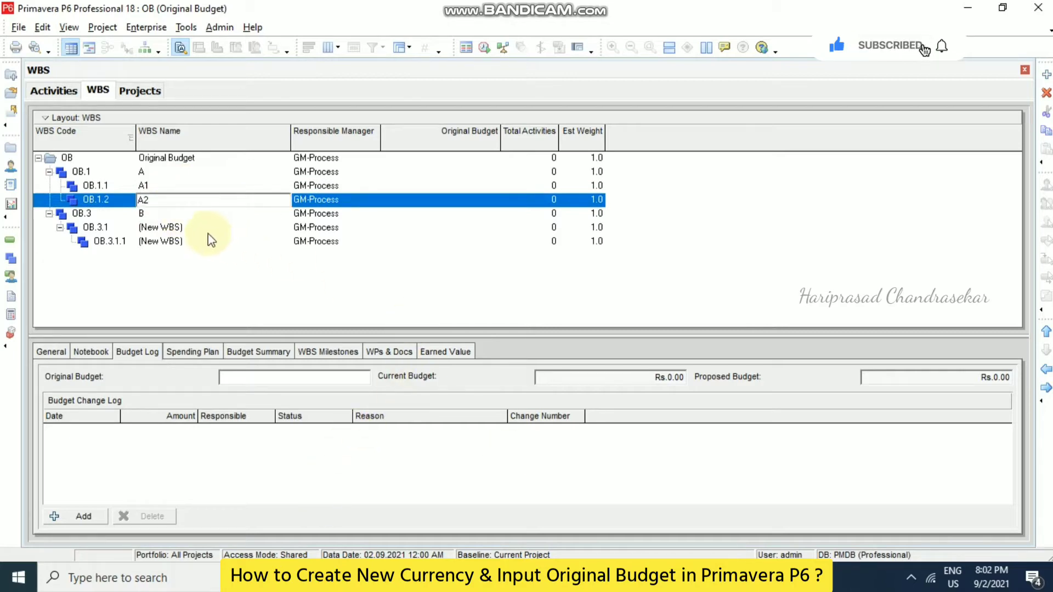
Name the WBS element under B as B1 and the element nested below it as B1.1
click(203, 233)
text(B1)
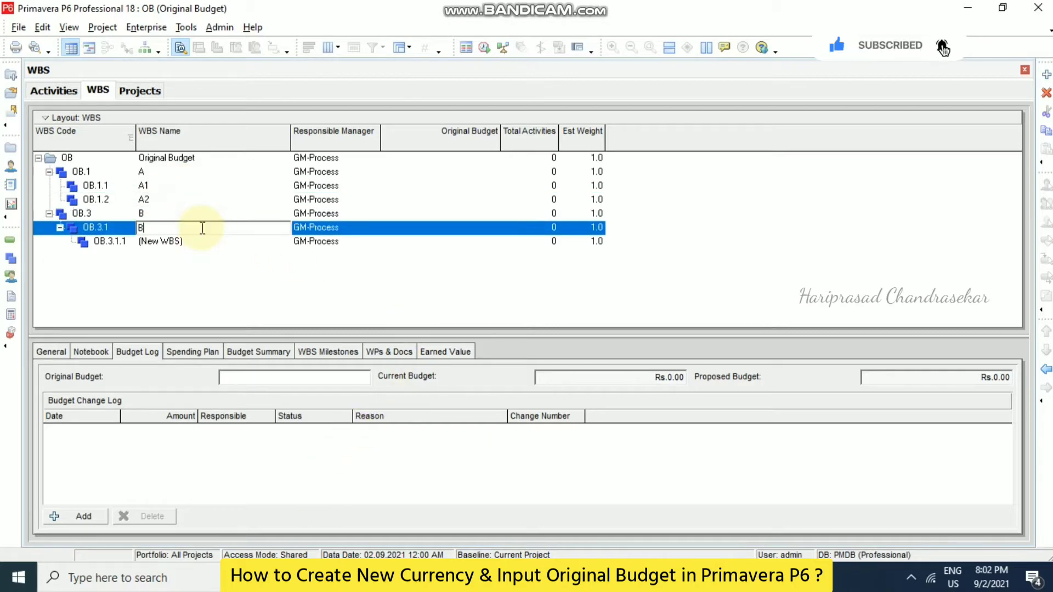
click(208, 242)
text(B1.1)
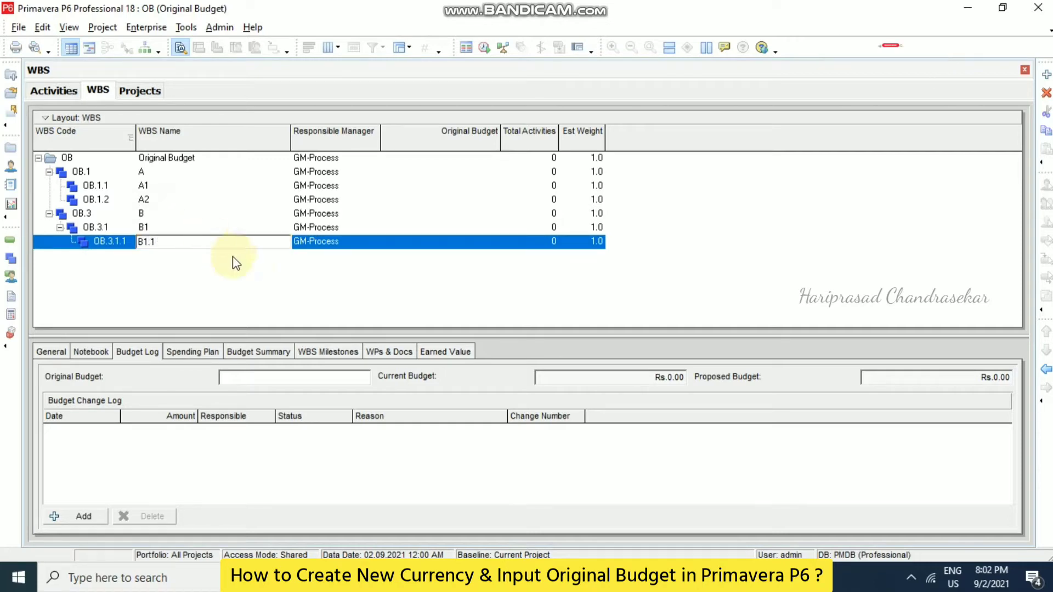
click(235, 280)
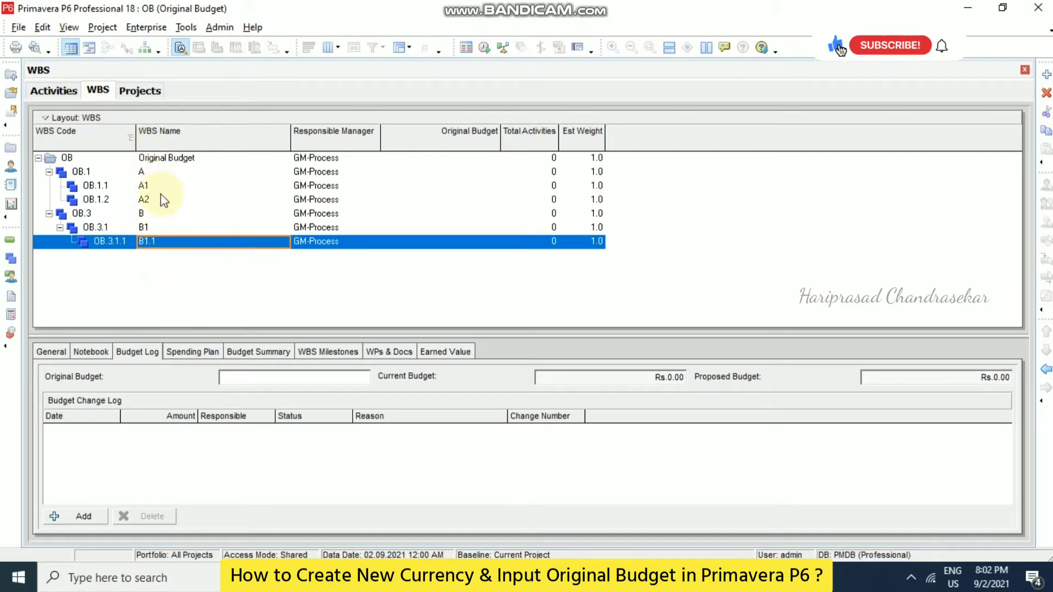
Display the project's activities and refresh the data to update the WBS hierarchy shown there
click(61, 91)
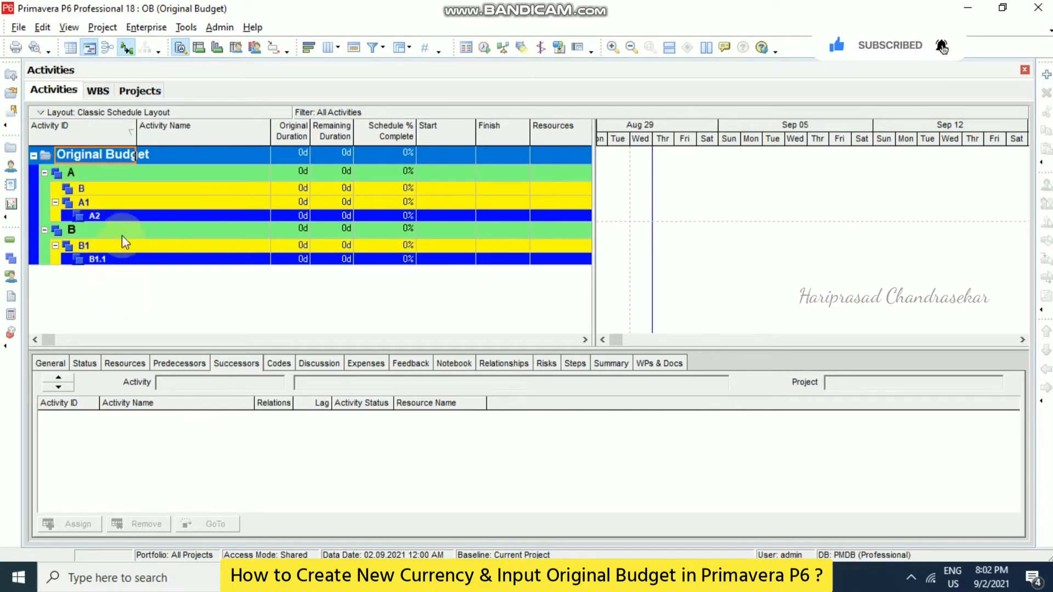
click(24, 28)
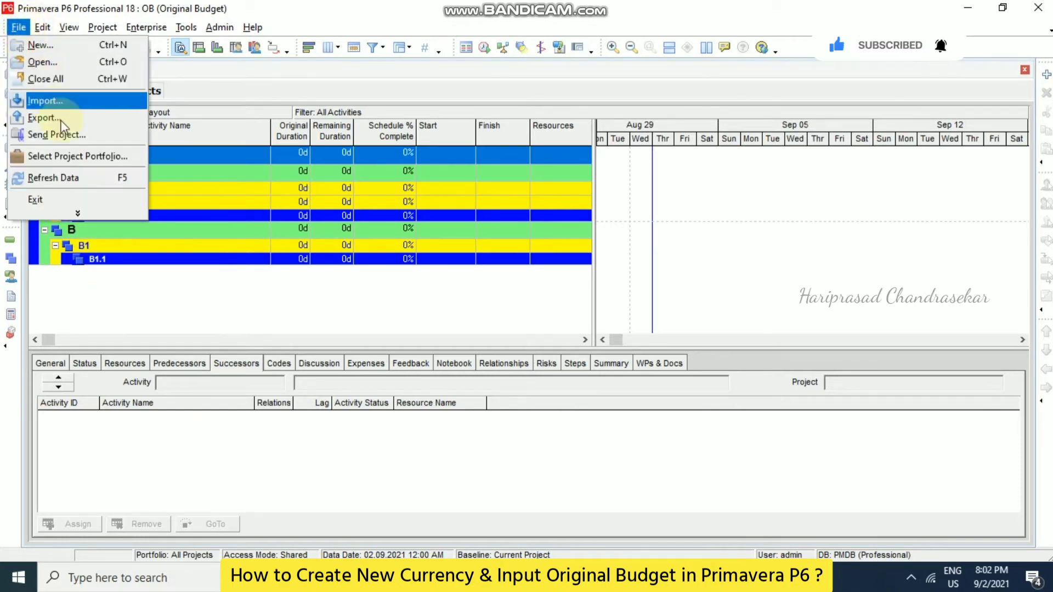
click(66, 179)
click(115, 263)
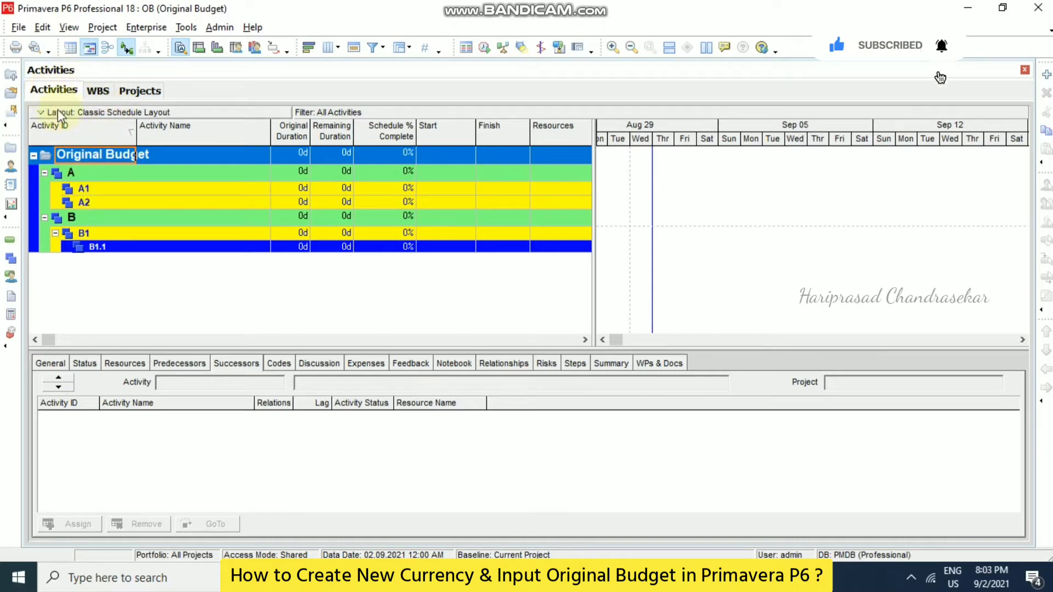
click(18, 28)
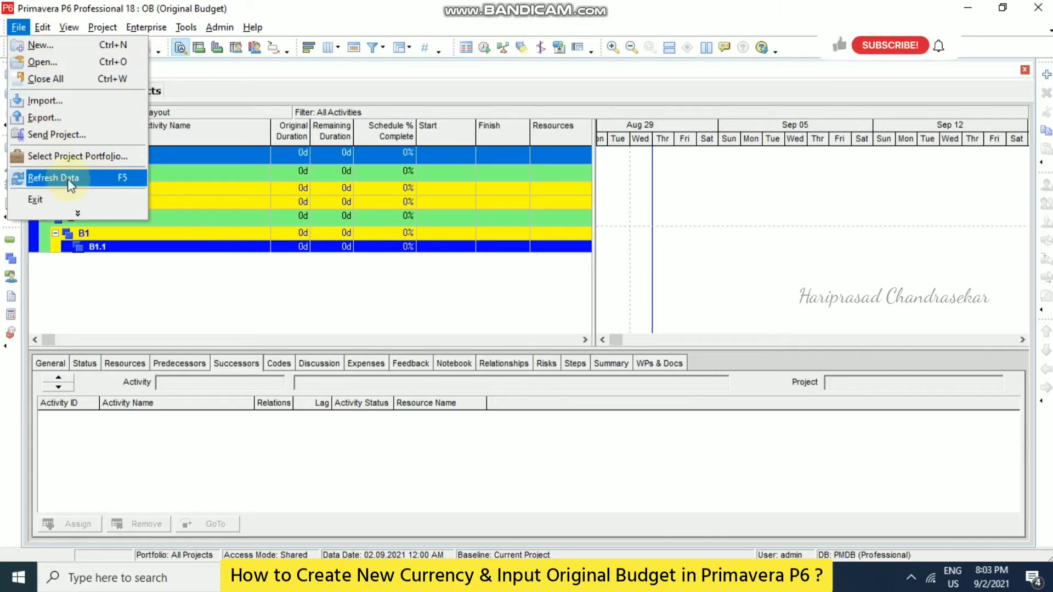
click(105, 290)
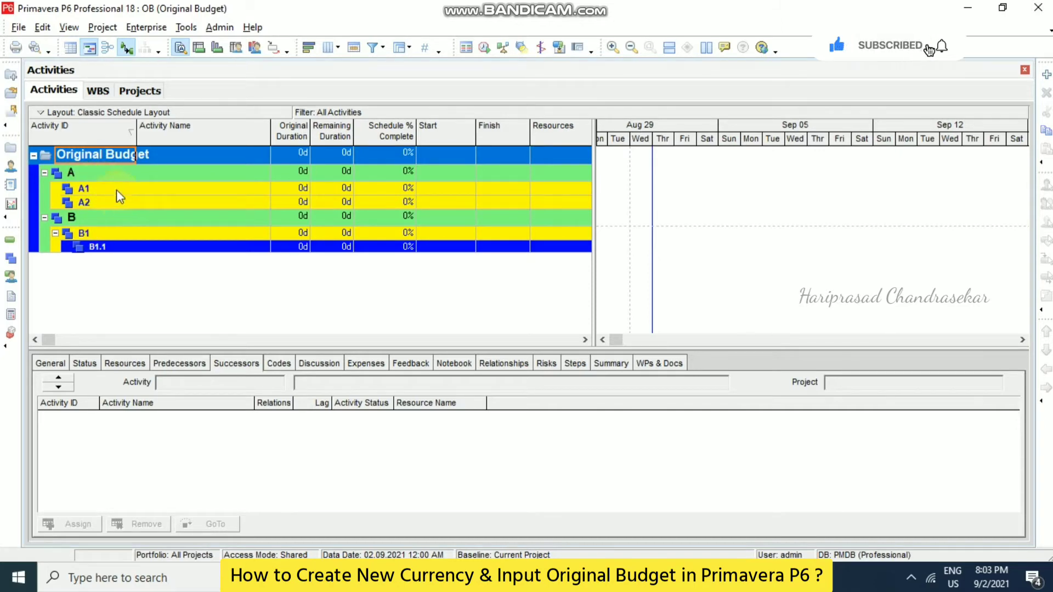
Show the budget log of the top-level Original Budget WBS element and open its original budget value for editing
click(98, 90)
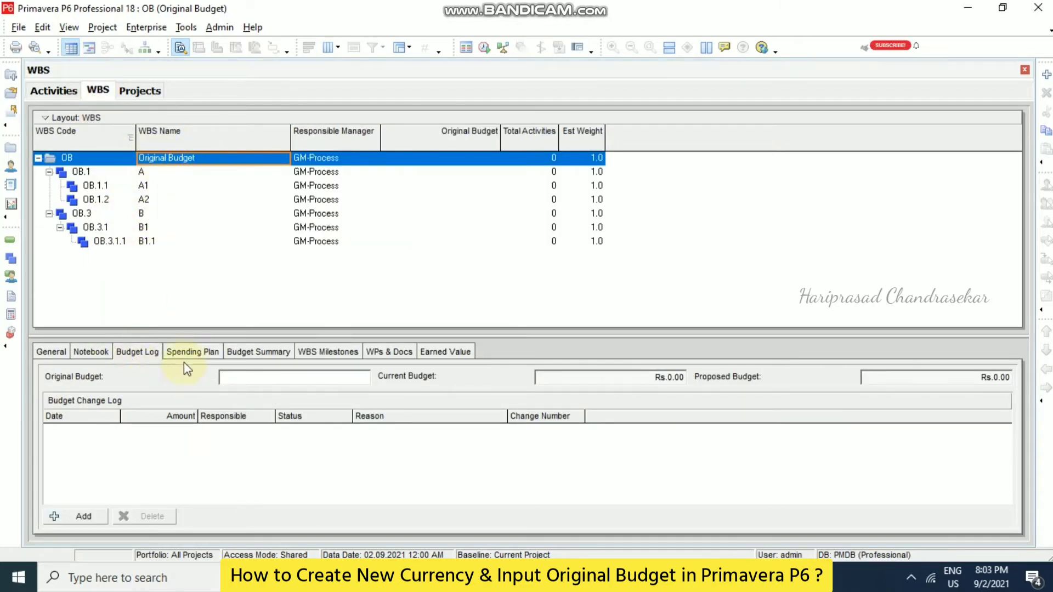
click(137, 355)
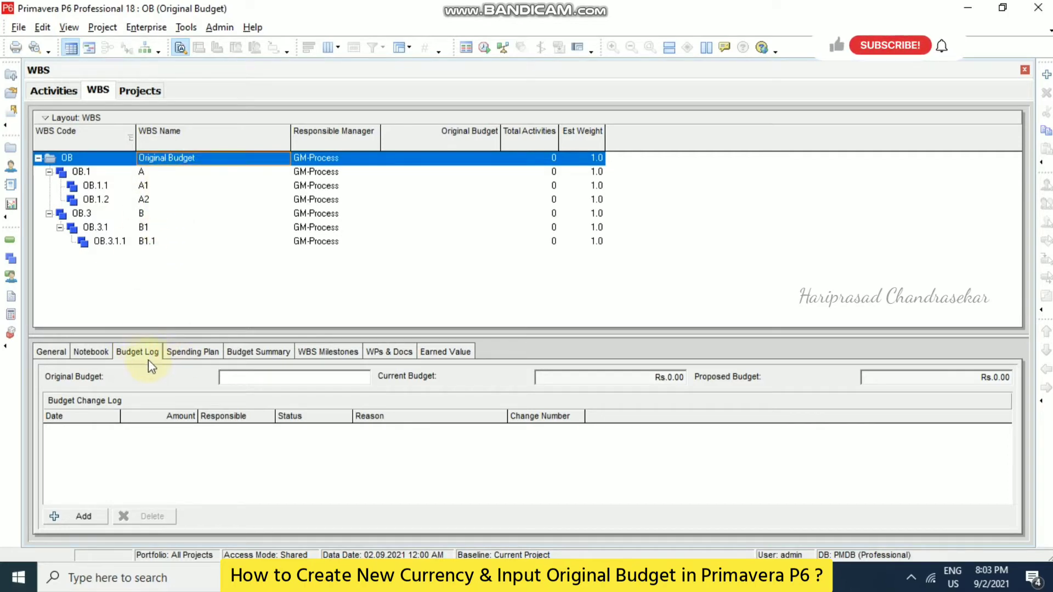
click(236, 377)
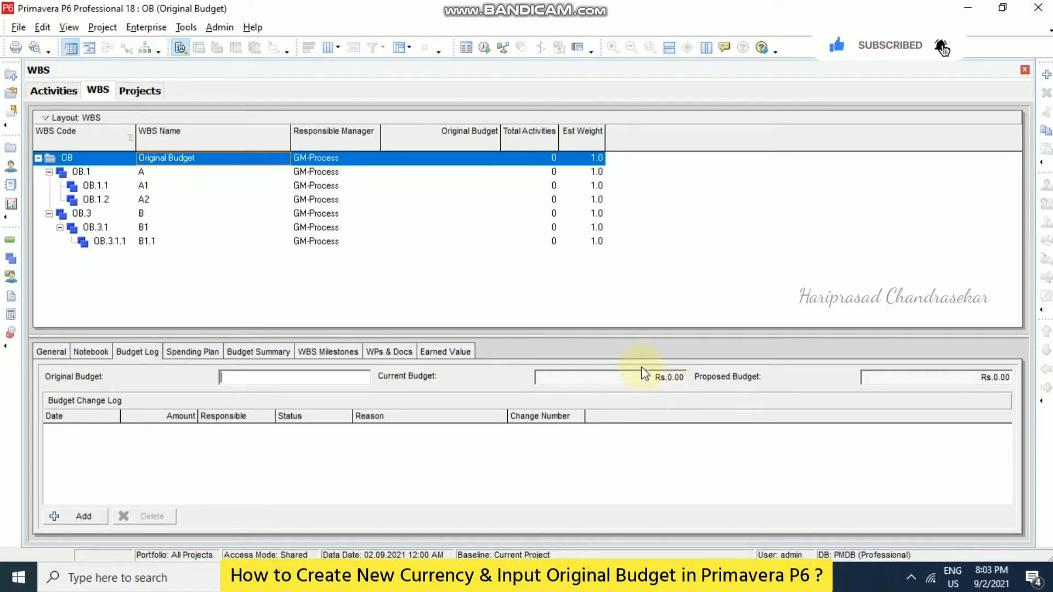
Add a new currency to the currency list and set its currency ID to INR4
click(228, 29)
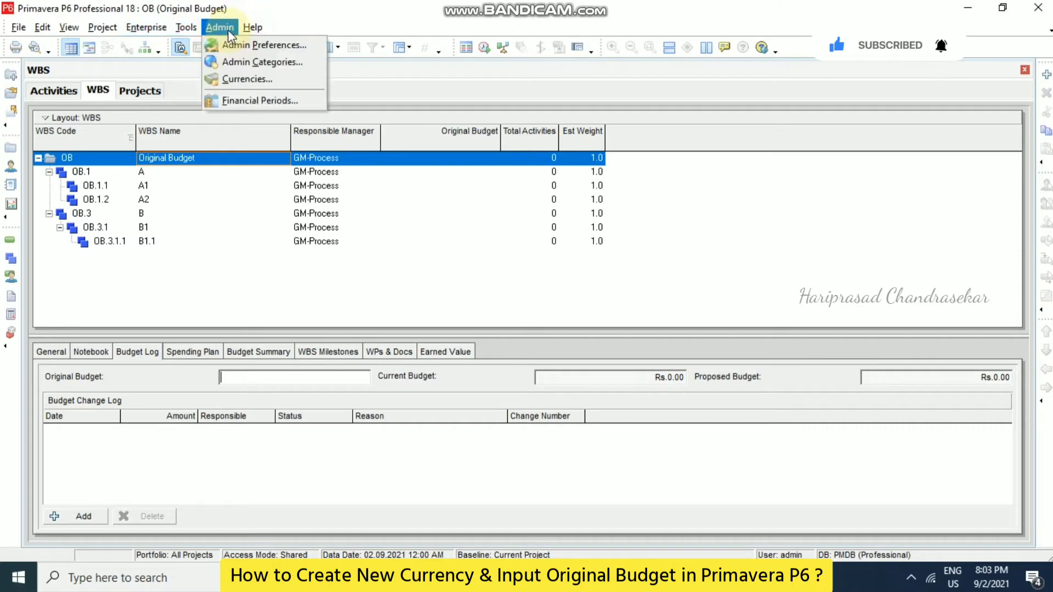
click(245, 78)
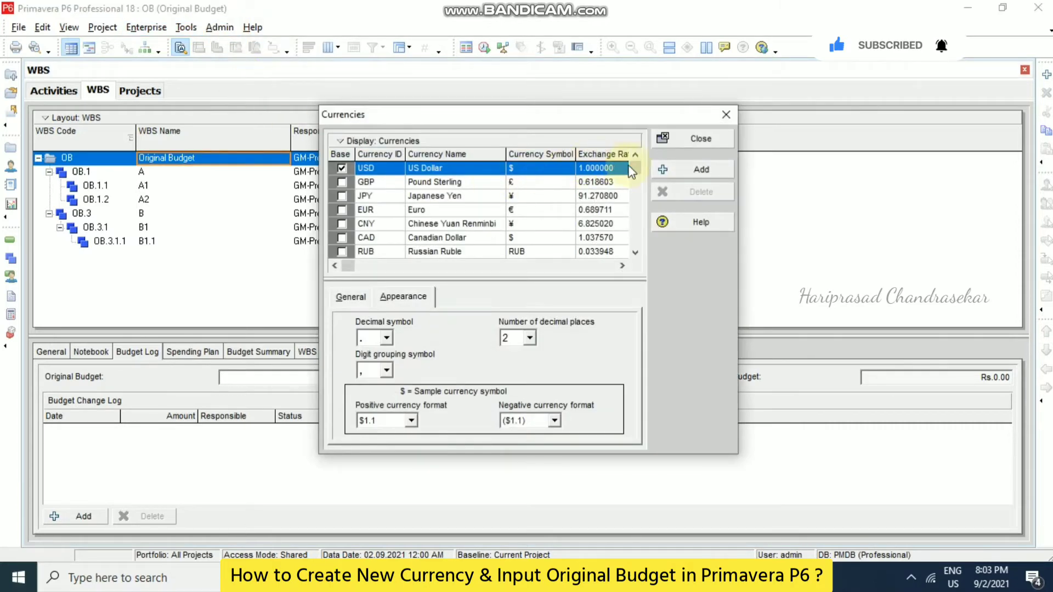
drag(632, 172, 636, 244)
click(543, 251)
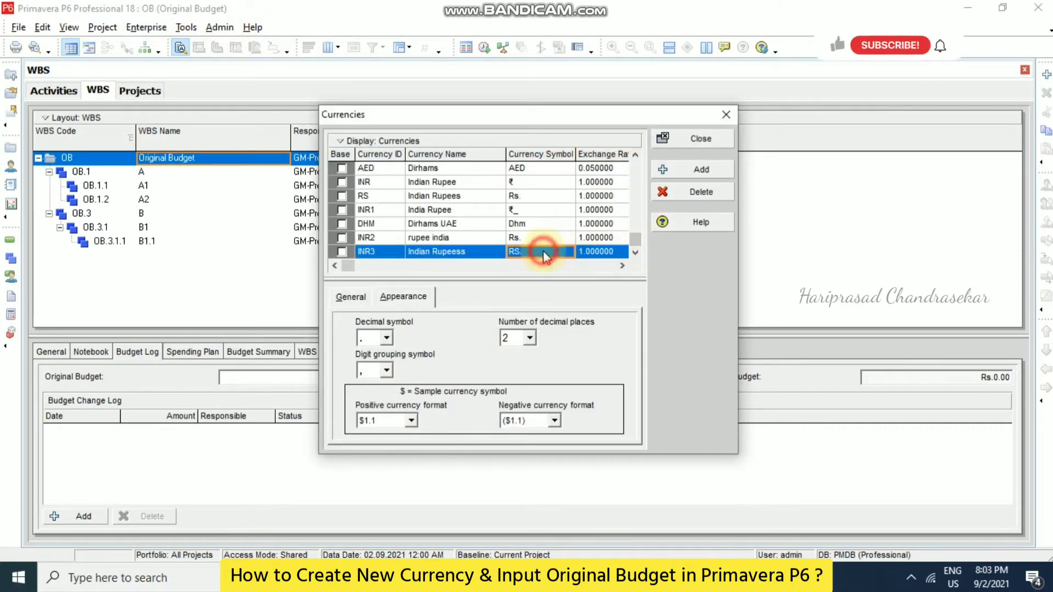
click(686, 169)
click(393, 254)
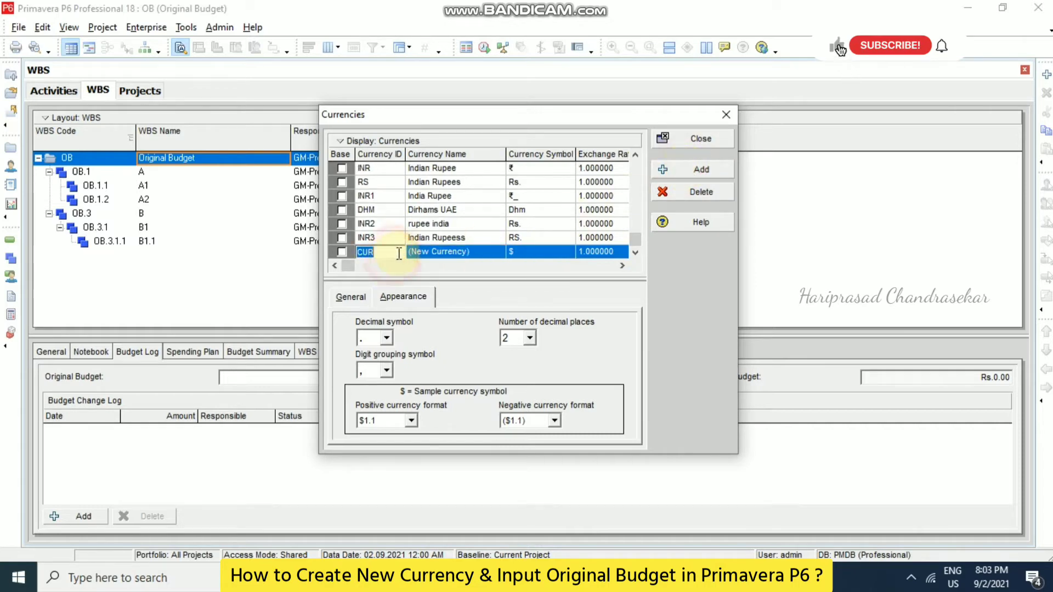
text(INR4)
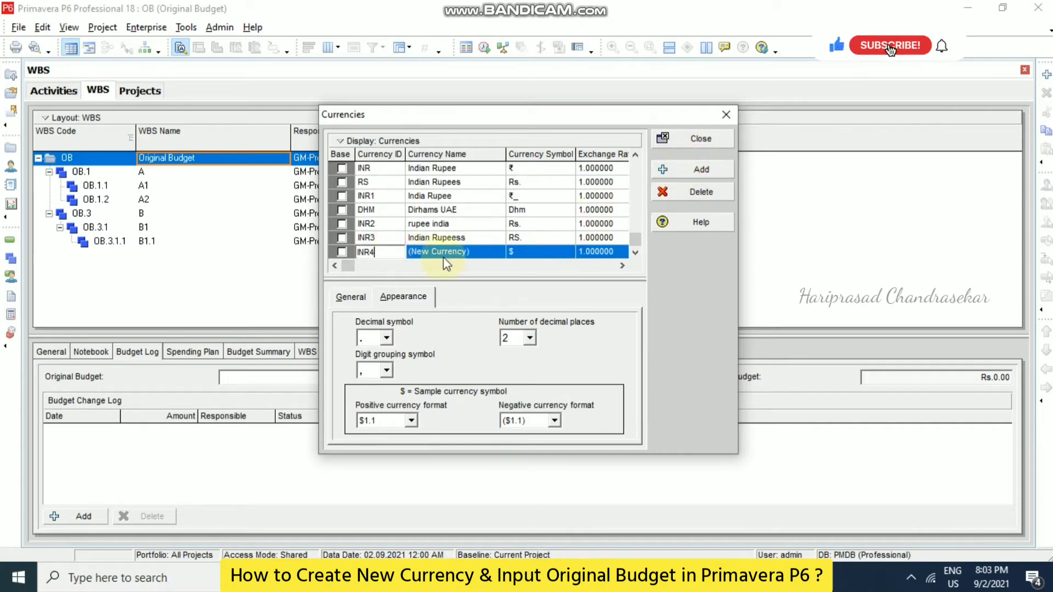
Name the INR4 currency Indian Rupee (New)
click(477, 251)
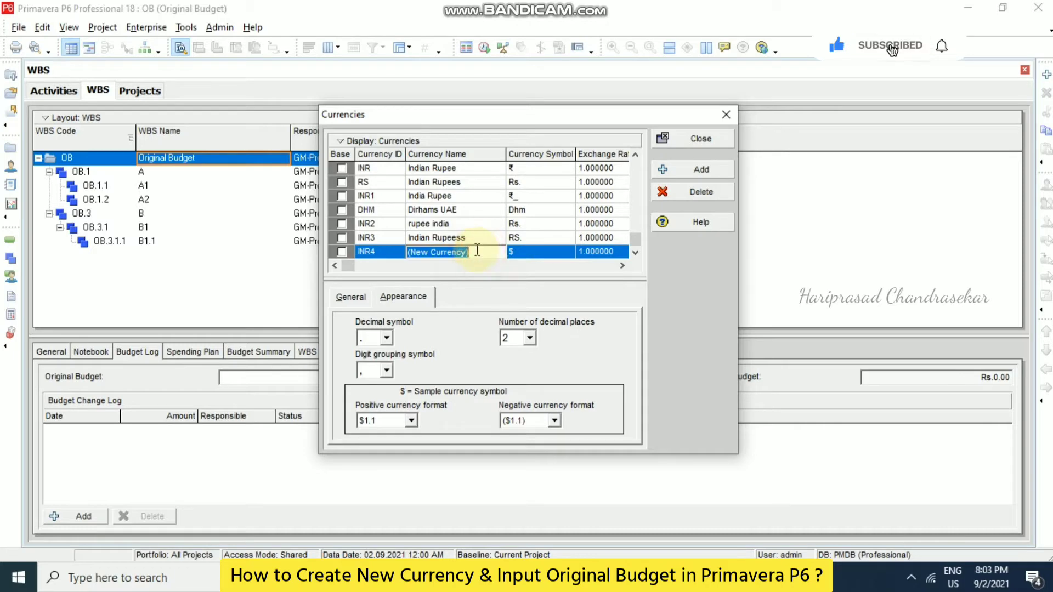
text(Indian Rupee)
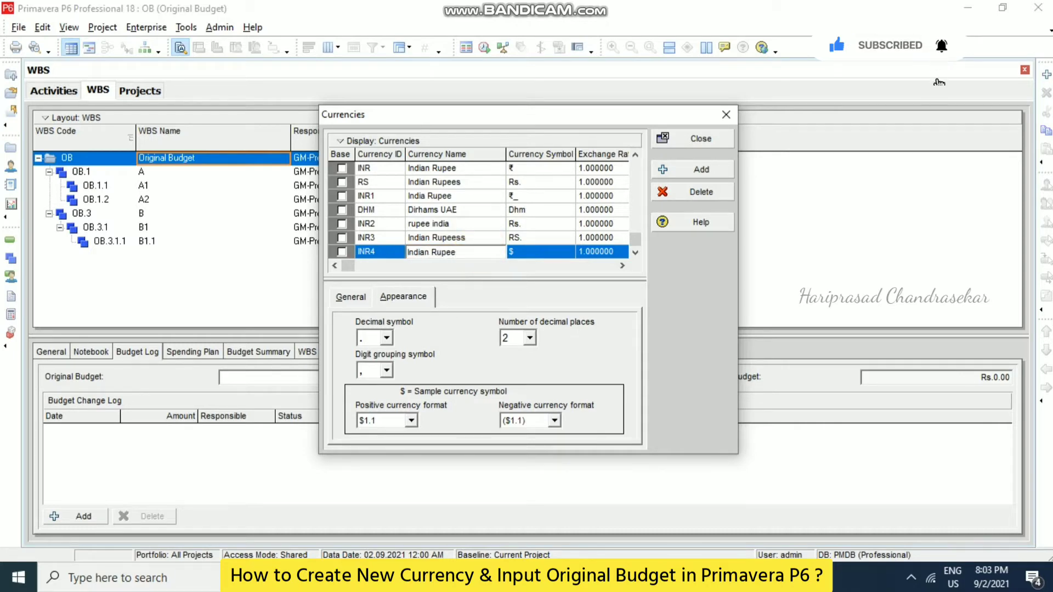
text( (New))
click(459, 253)
text(()
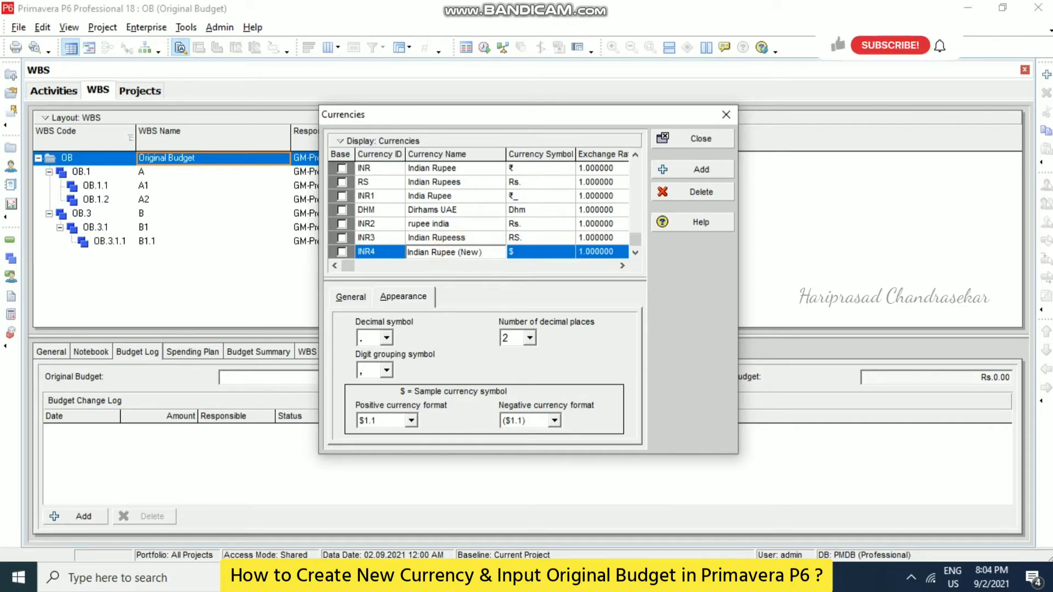
Copy the ₹ symbol from the INR currency into INR4's currency symbol and close the currency list
click(536, 252)
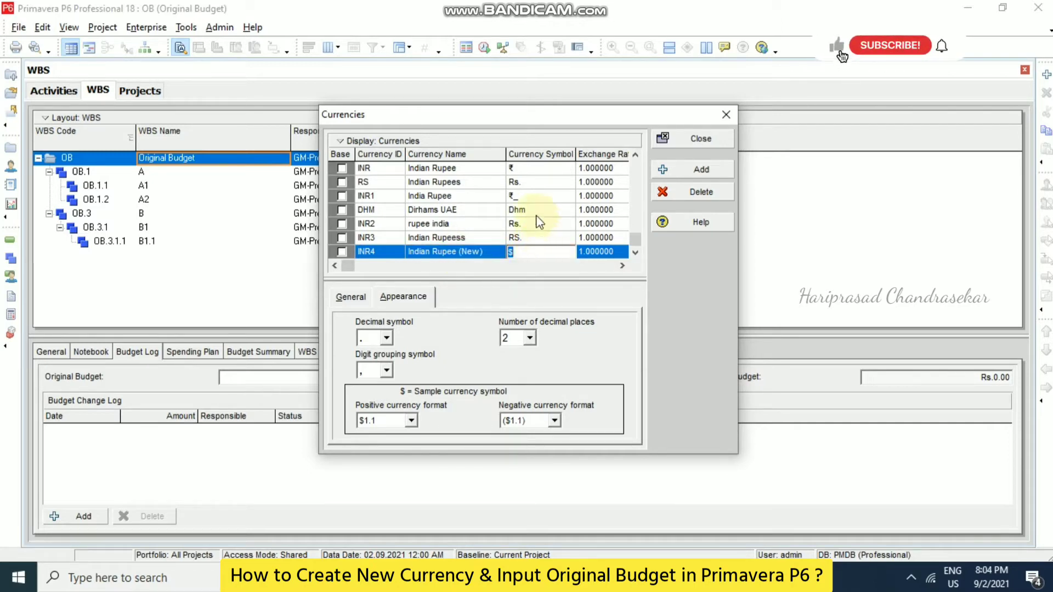
click(518, 169)
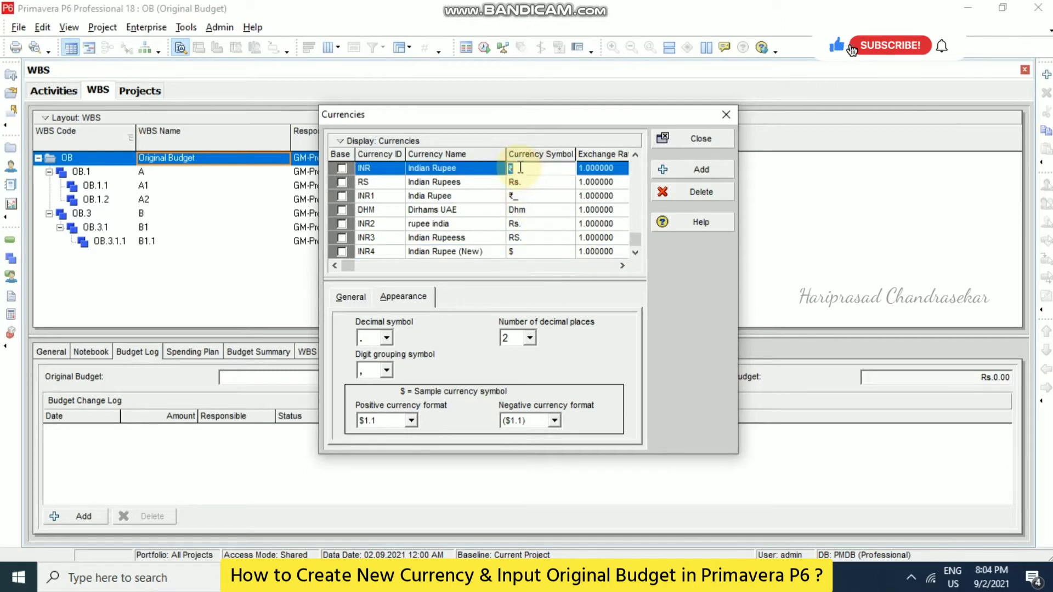
key(ctrl+c)
click(537, 253)
key(ctrl+v)
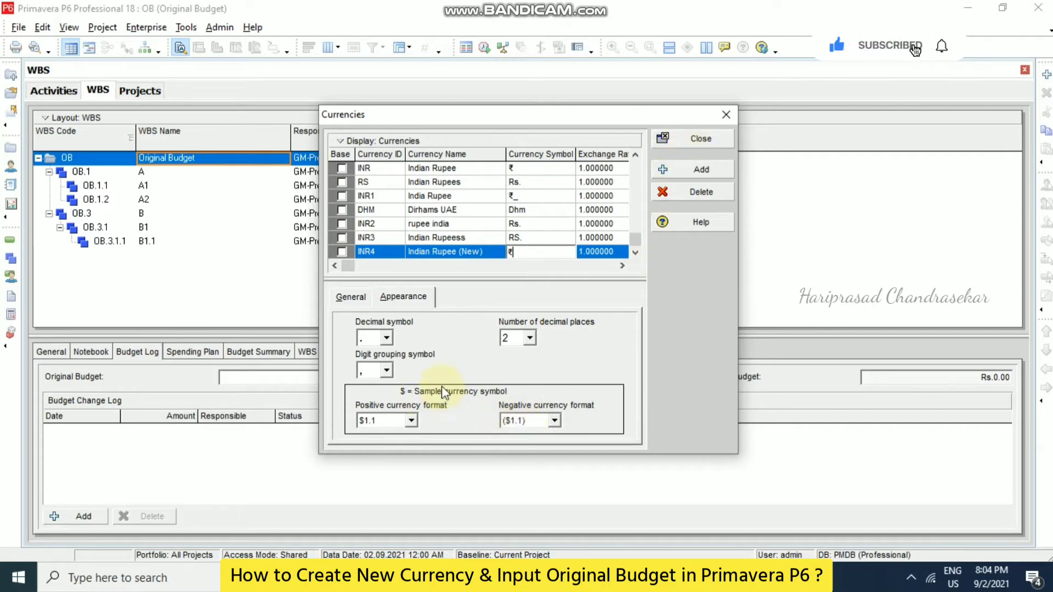
click(473, 254)
click(695, 139)
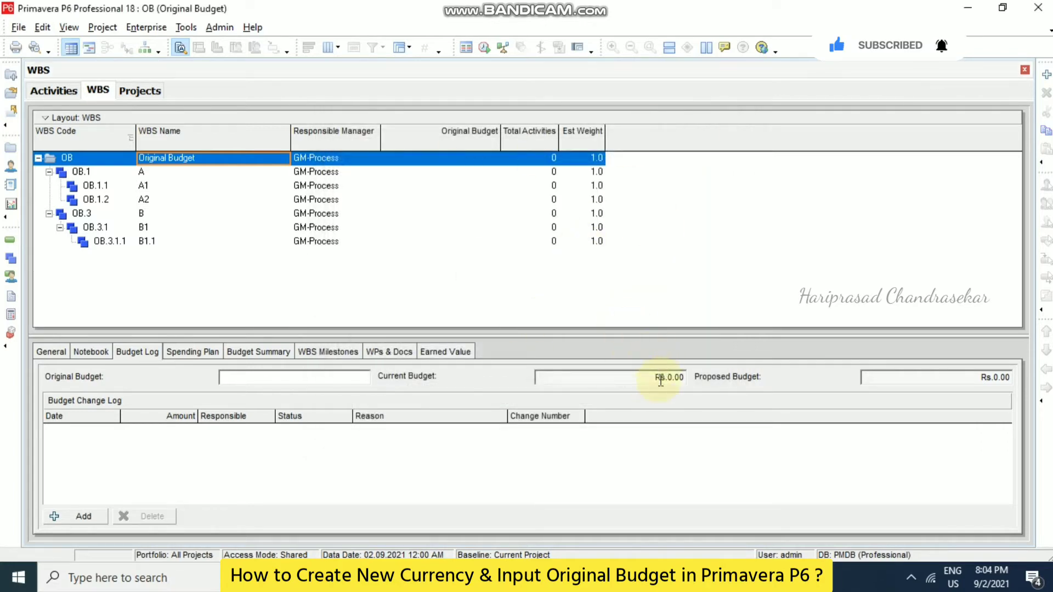
Set the user preference for viewing monetary values to the Indian Rupee (New) currency
click(47, 27)
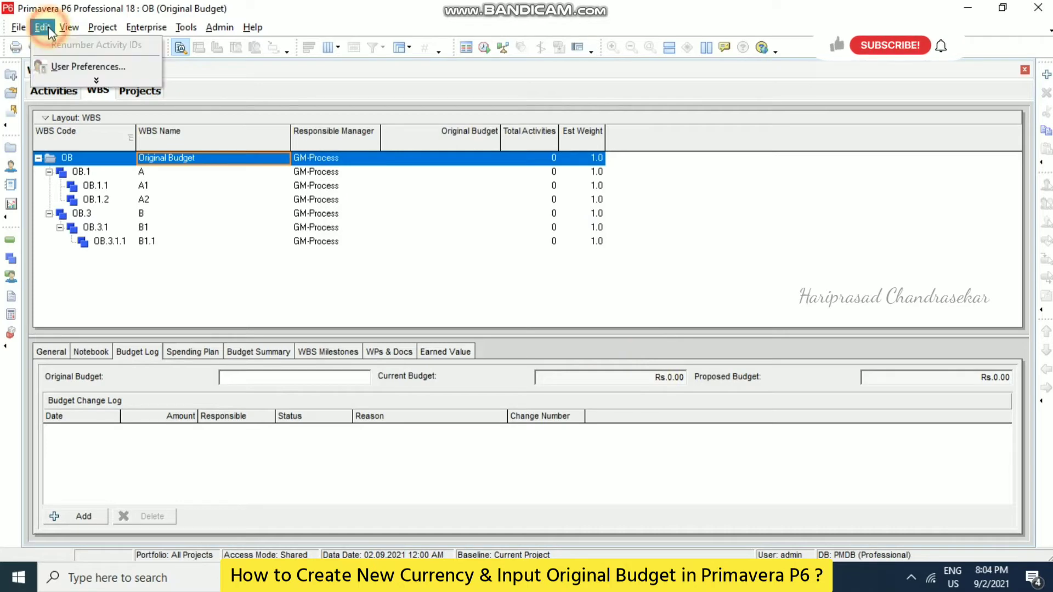
click(79, 68)
click(164, 132)
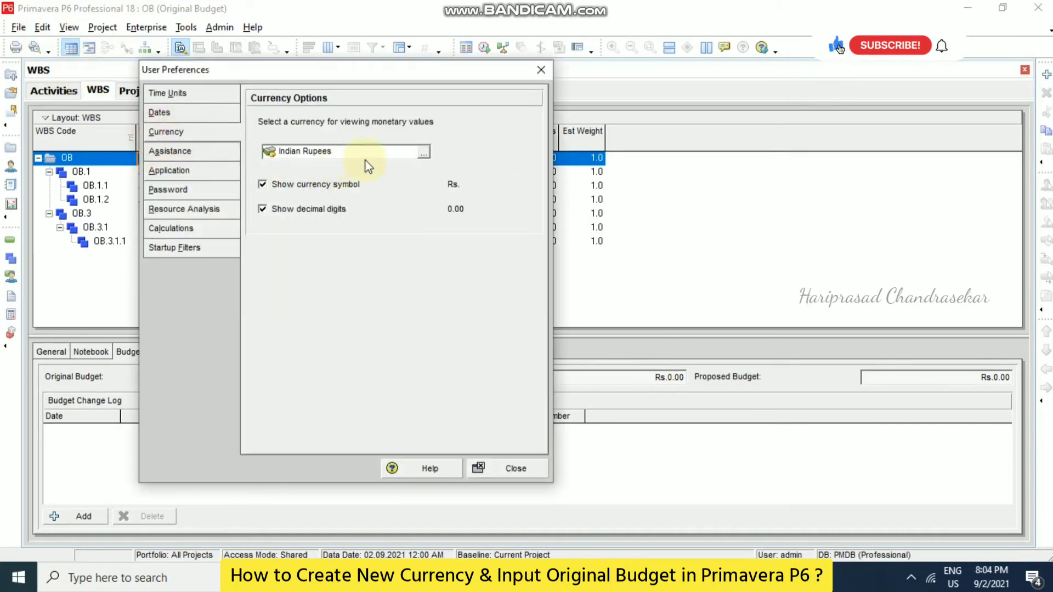
click(424, 152)
drag(605, 259, 602, 382)
double_click(541, 383)
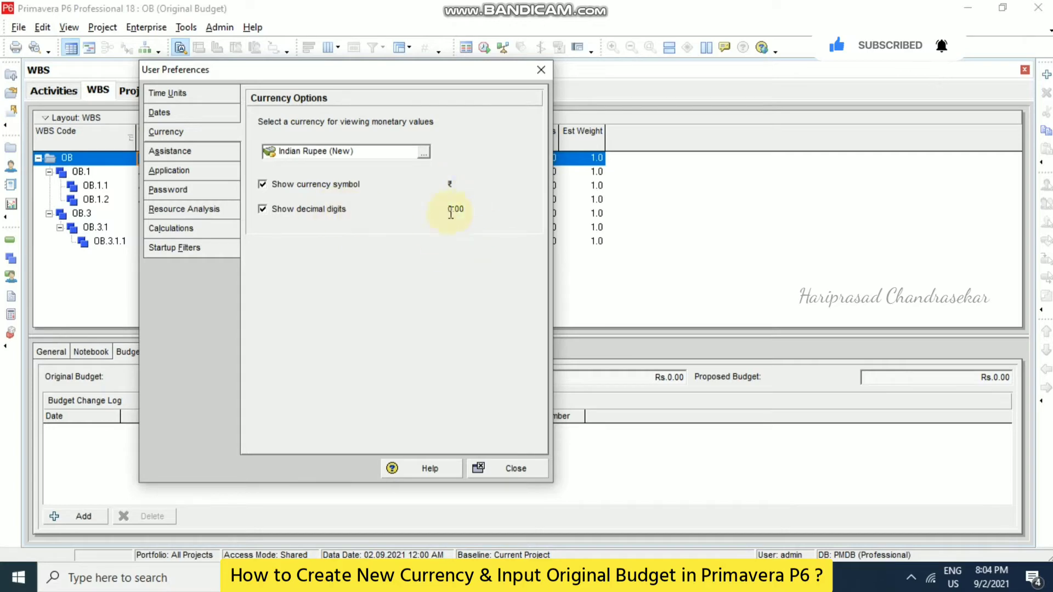
click(515, 469)
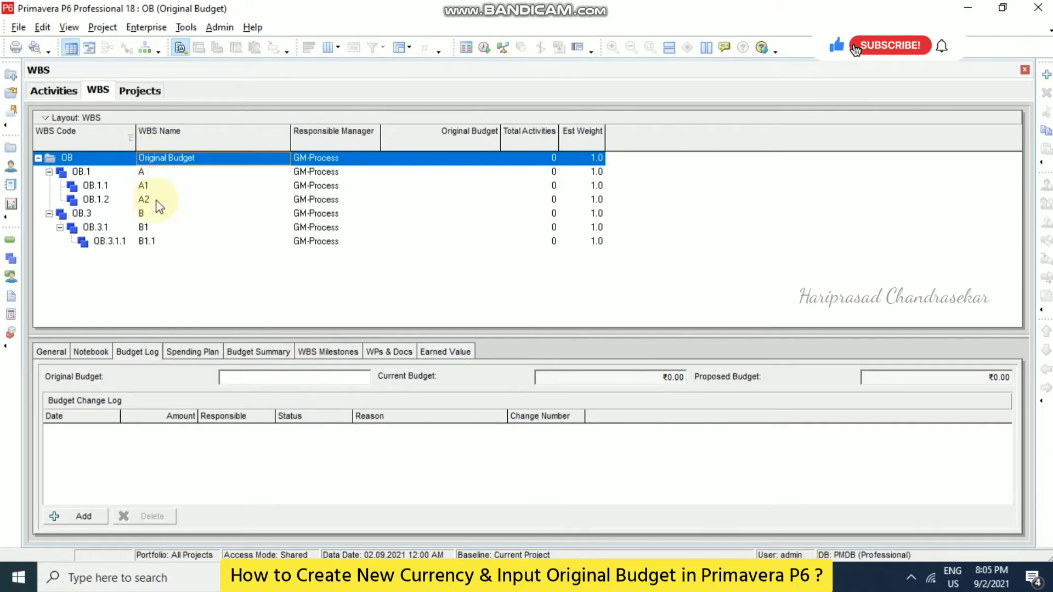
Set the original budget of the top-level Original Budget WBS element to ₹50,000 and show its budget summary
text(50)
click(160, 199)
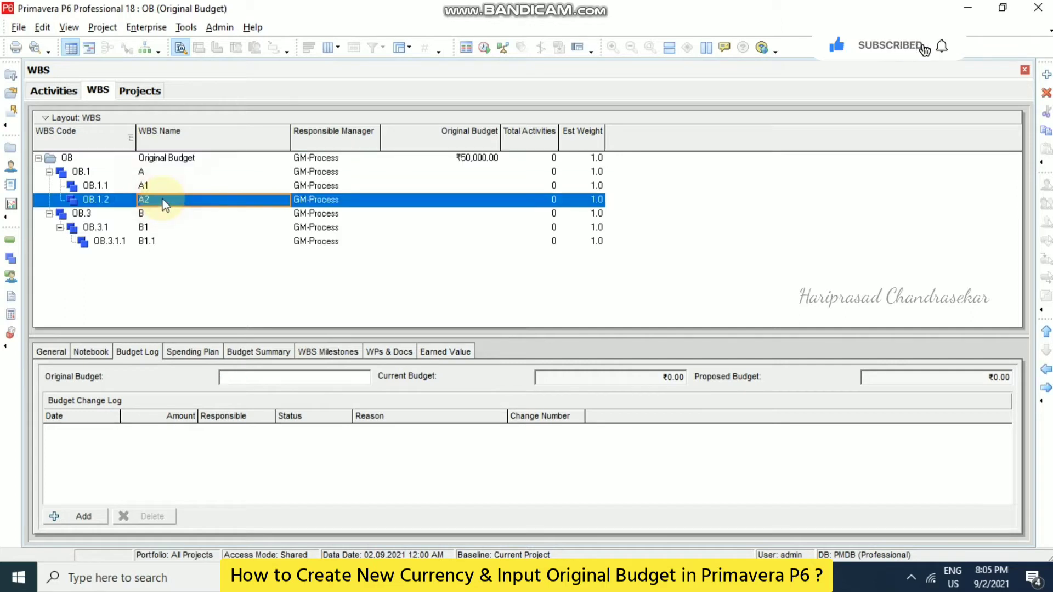
click(156, 160)
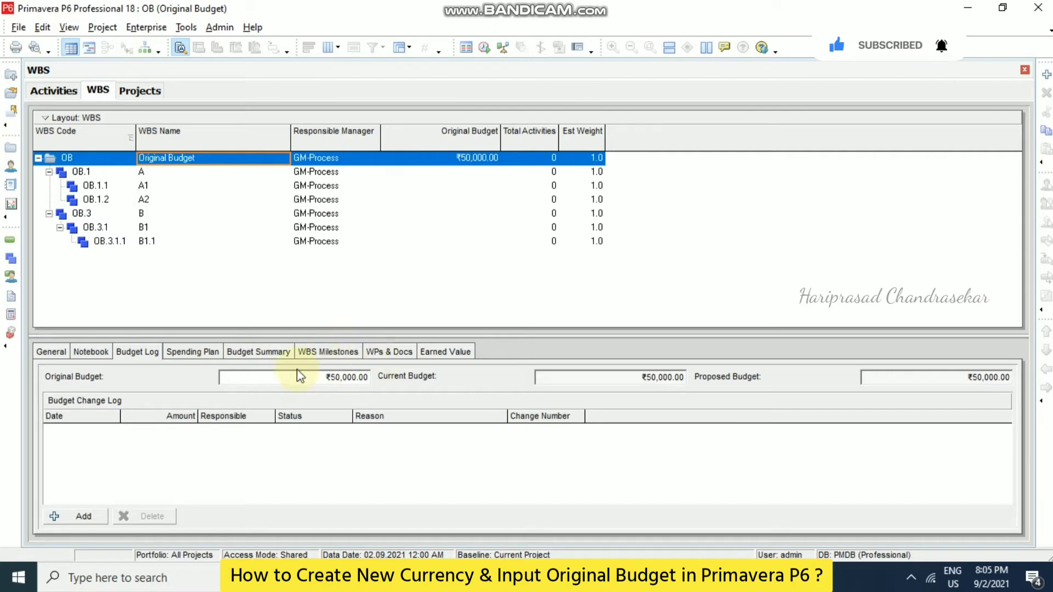
click(274, 353)
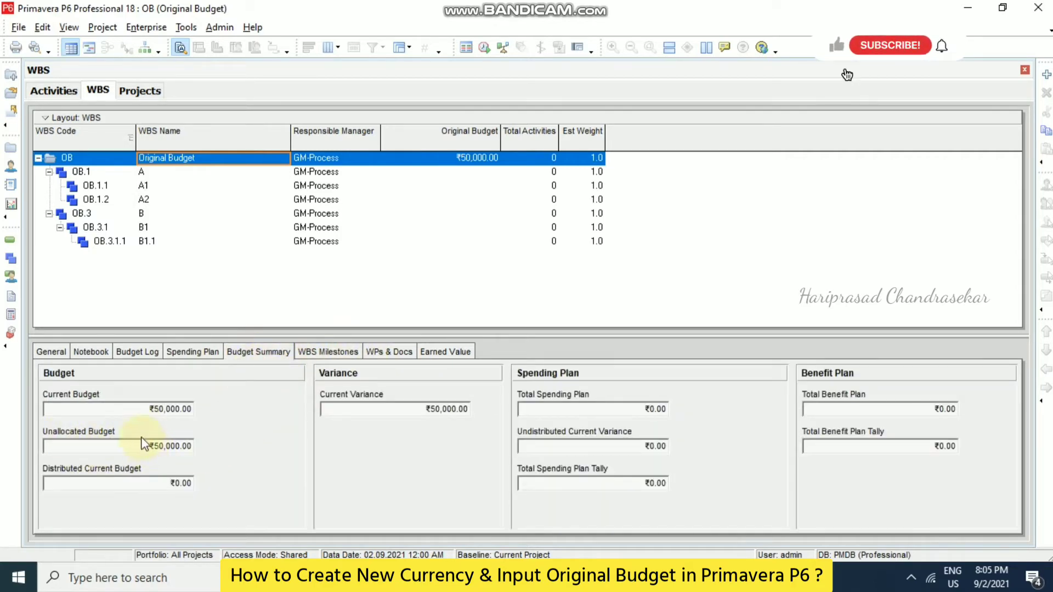
Set the original budget of WBS element A to ₹20,000 in its budget log
click(143, 172)
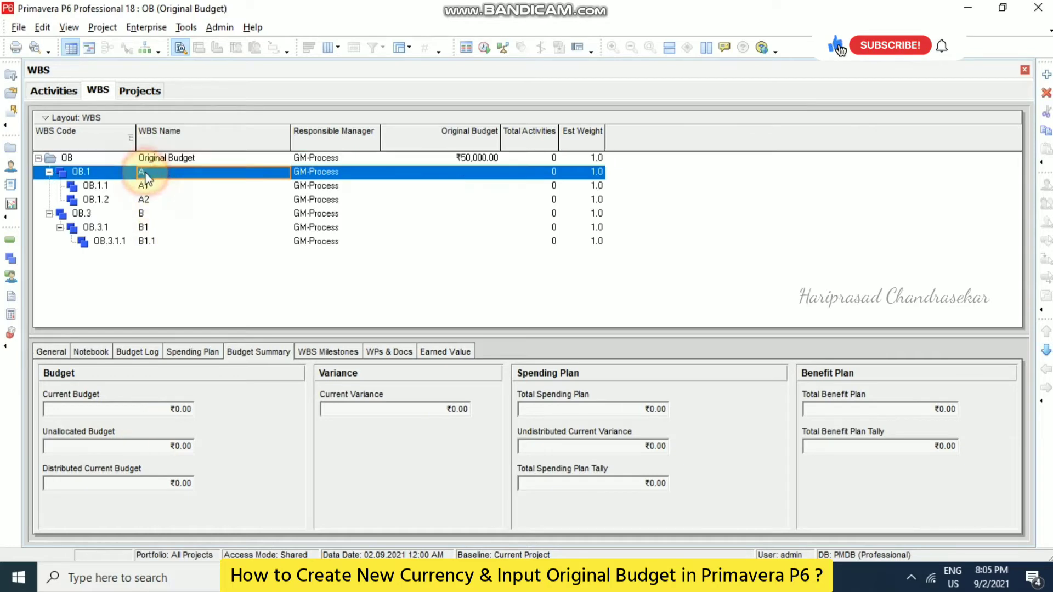
click(130, 214)
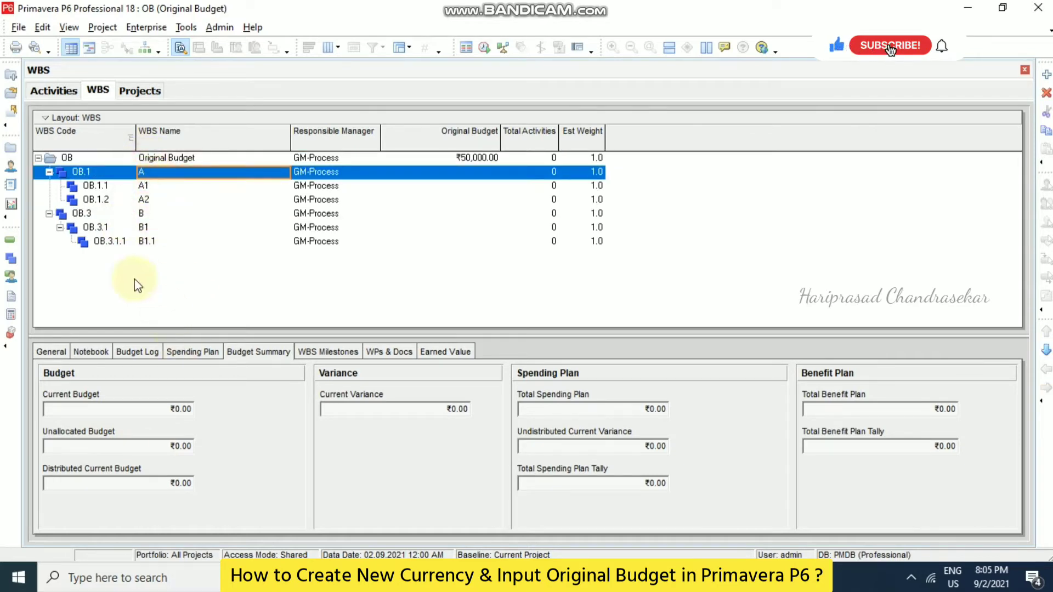
click(137, 351)
click(247, 376)
text(20000)
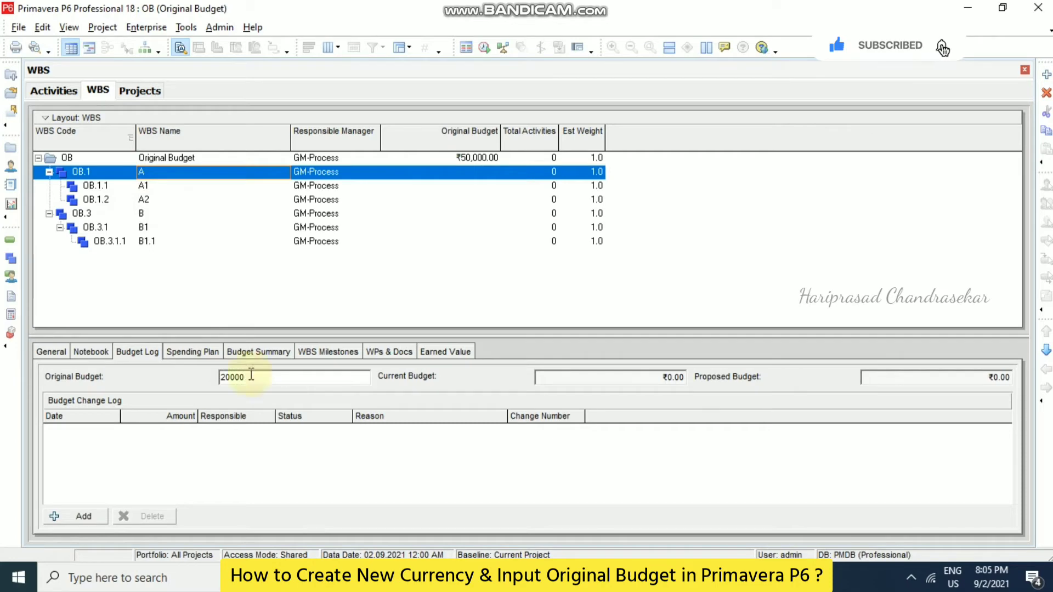
click(144, 309)
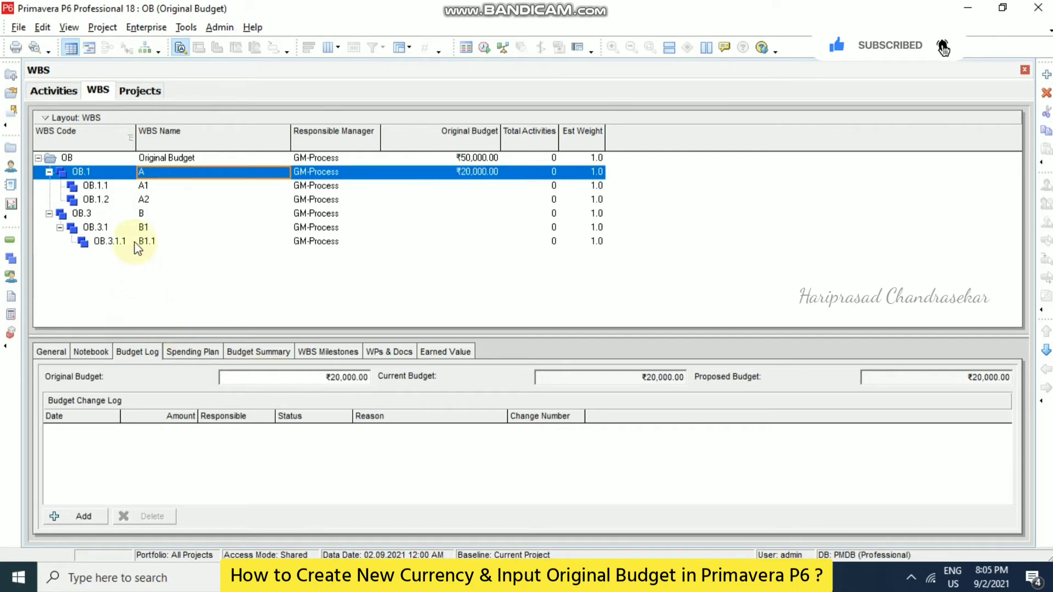
Set the original budget of WBS element B to ₹30,000 and show the budget summary of the top-level element
click(115, 216)
click(237, 376)
text(30,0)
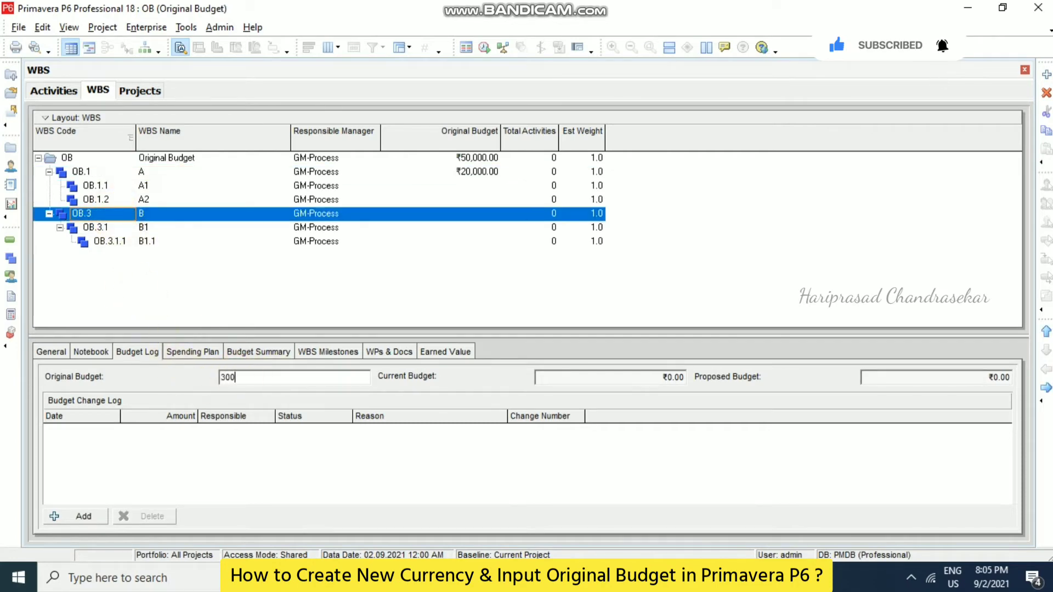
text(00)
click(232, 294)
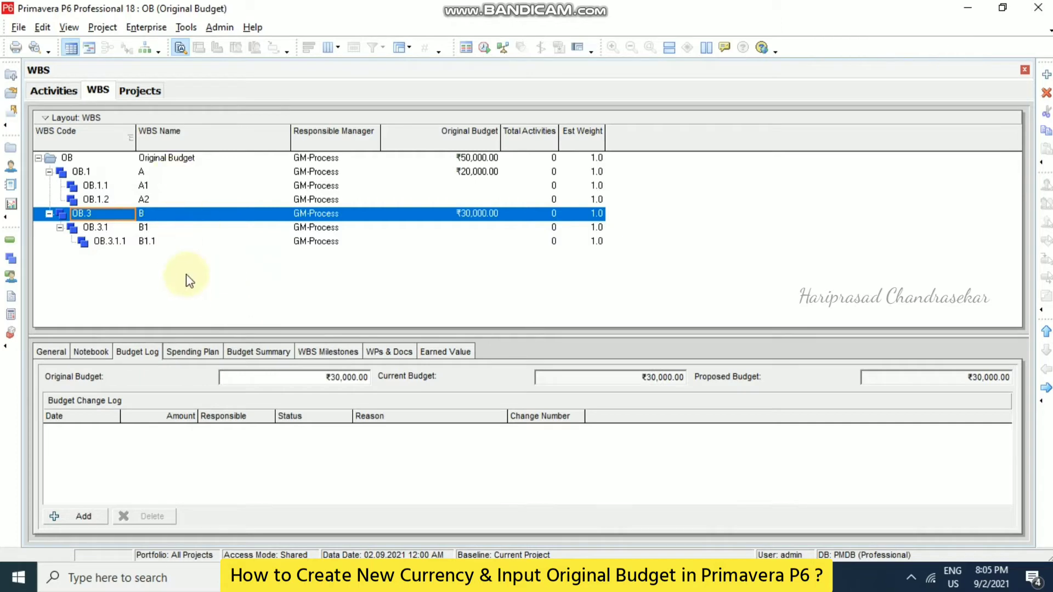
click(257, 352)
click(159, 160)
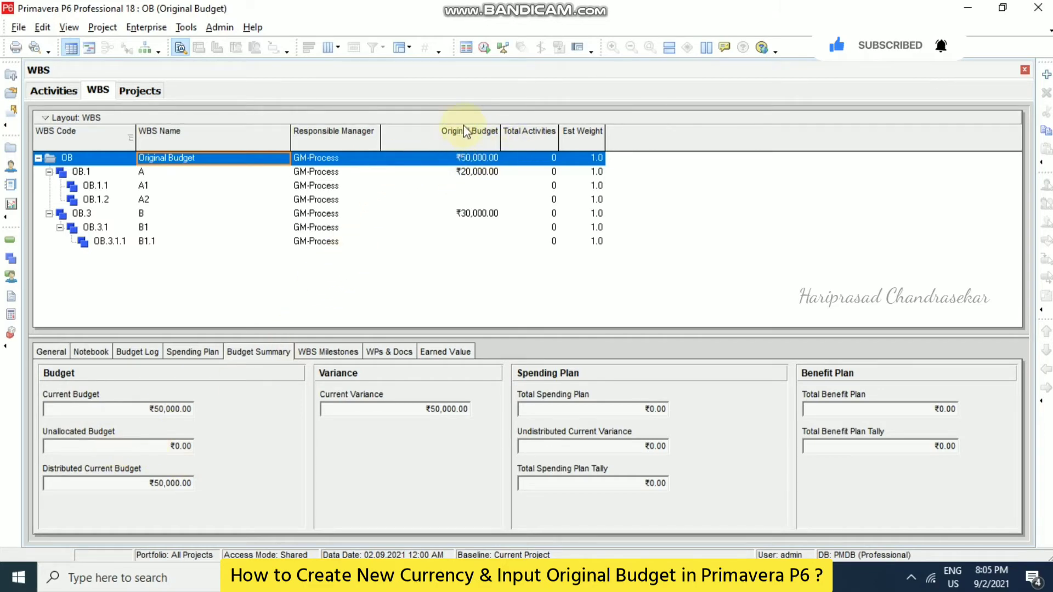
right_click(675, 141)
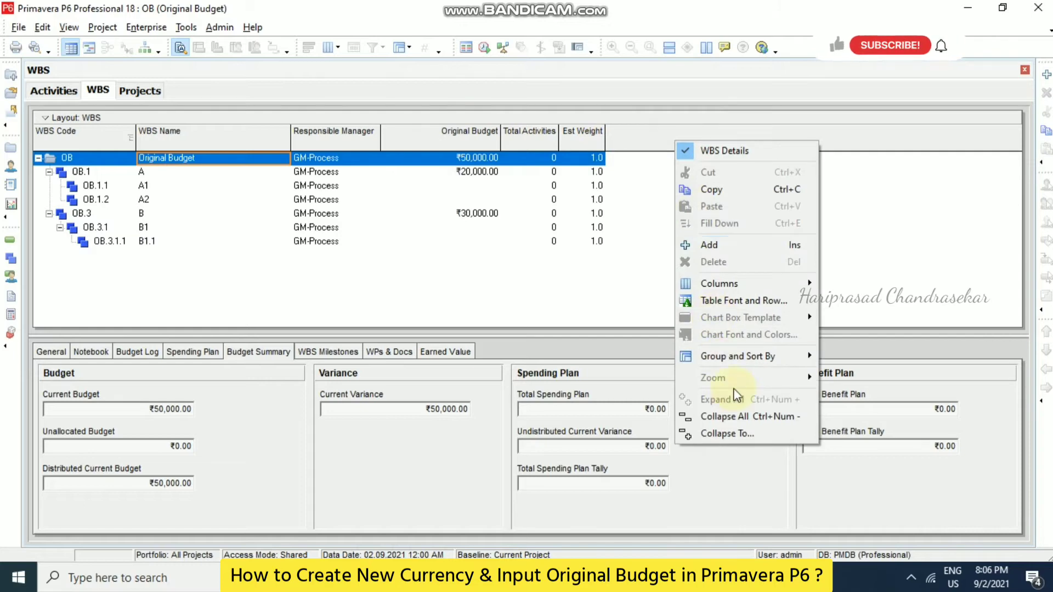
mouse_move(719, 282)
click(854, 349)
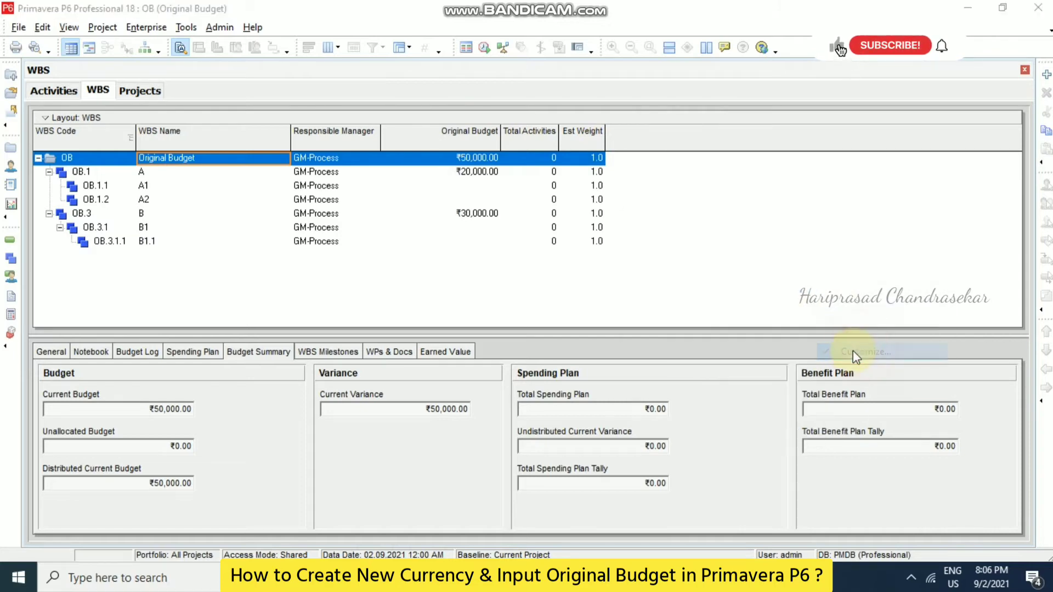
right_click(651, 259)
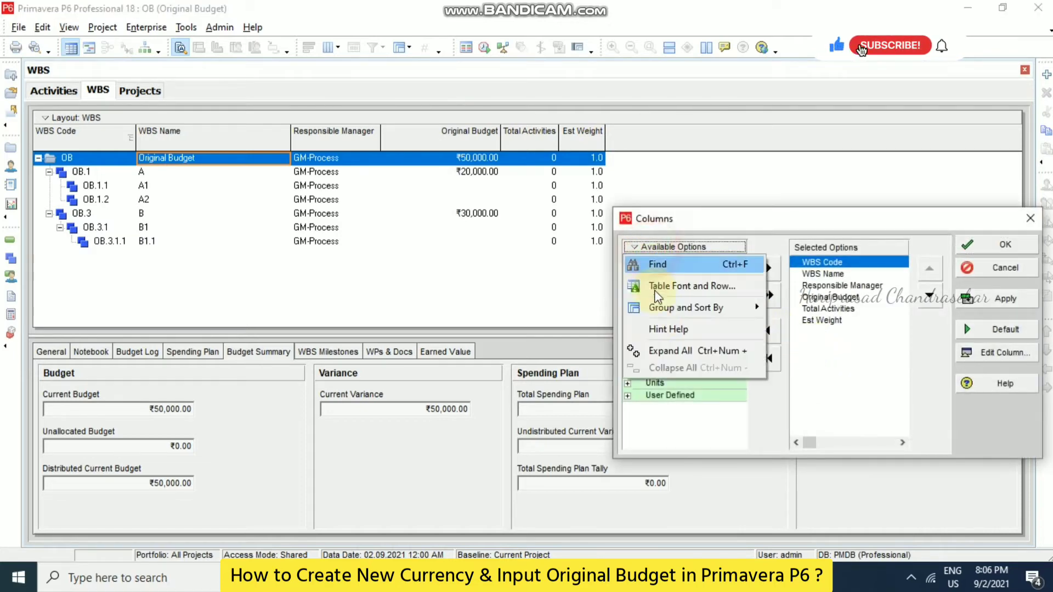
click(667, 261)
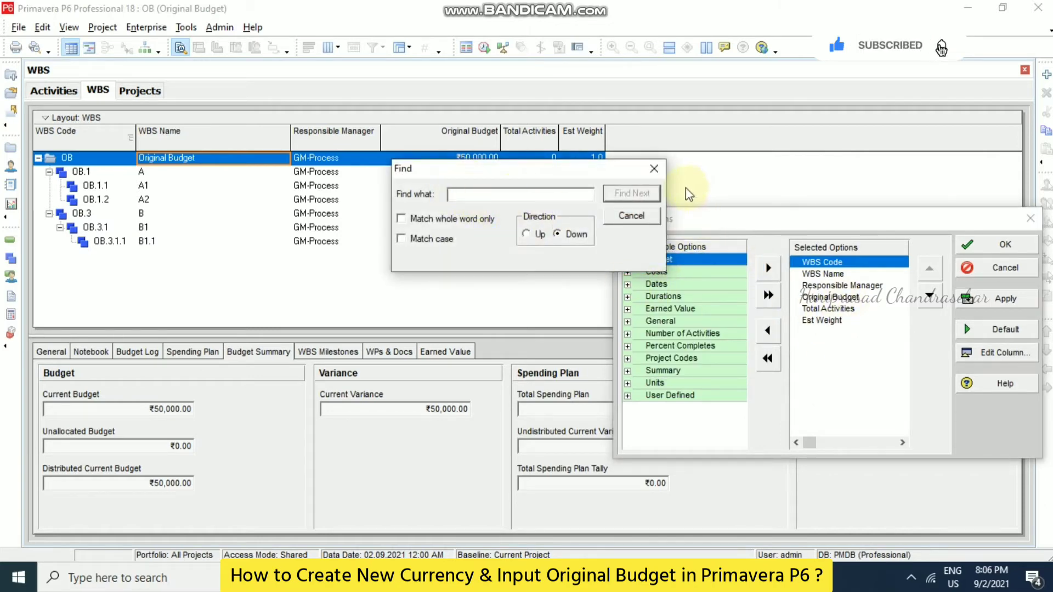
click(653, 168)
click(829, 296)
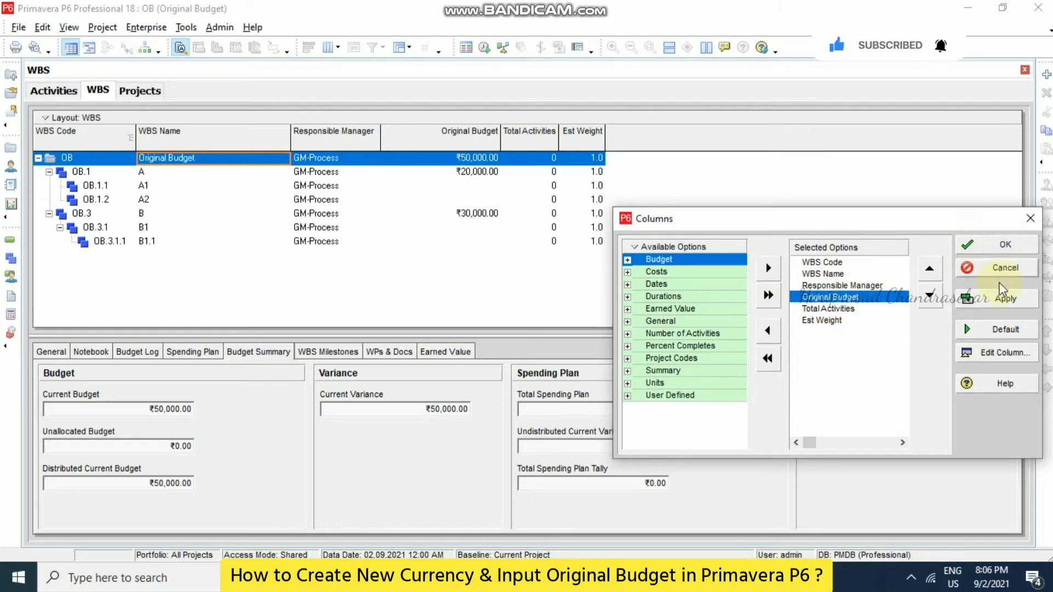
click(1002, 328)
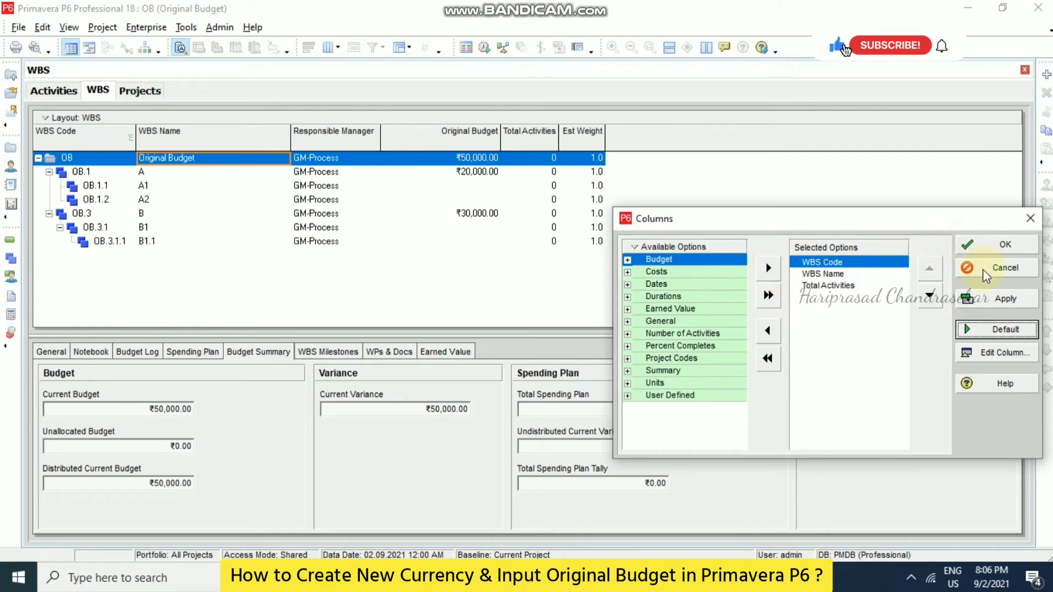
click(998, 269)
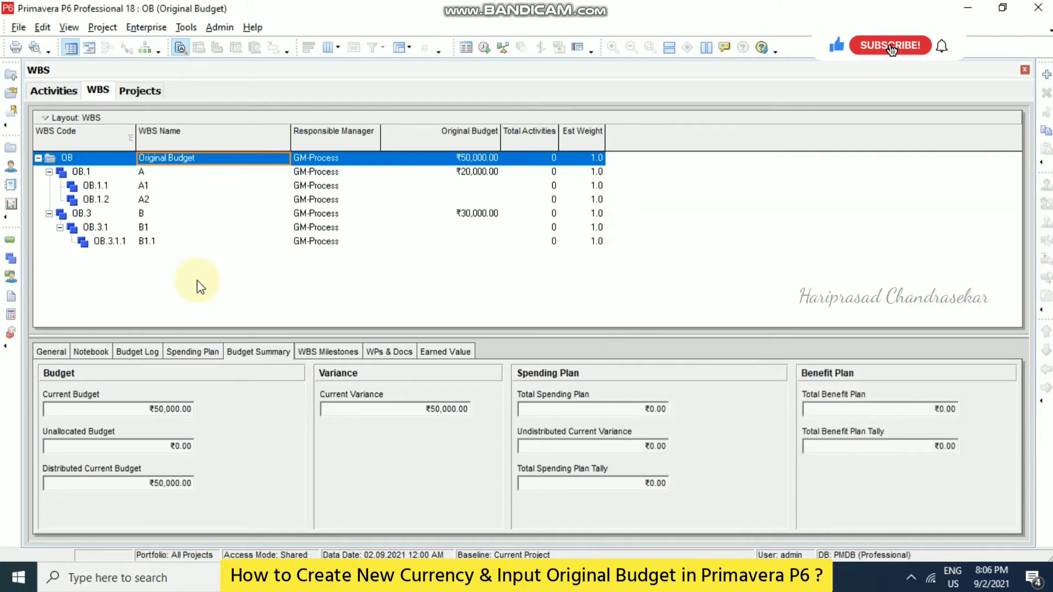
Check the budget summary of WBS element A and set the original budget of its child A1 to ₹10,000
click(97, 171)
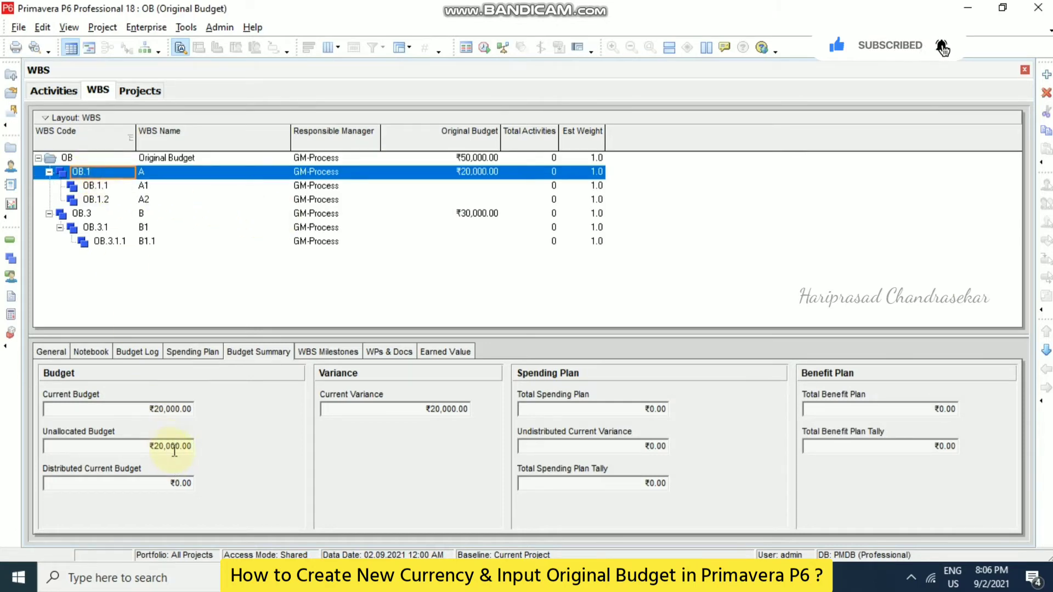
click(103, 187)
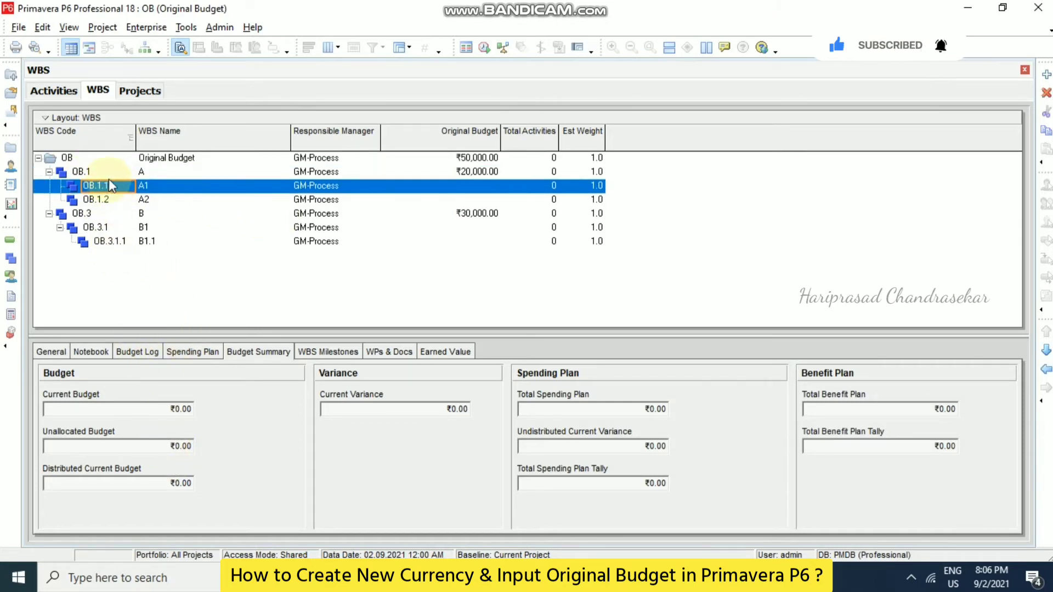
click(137, 352)
click(263, 377)
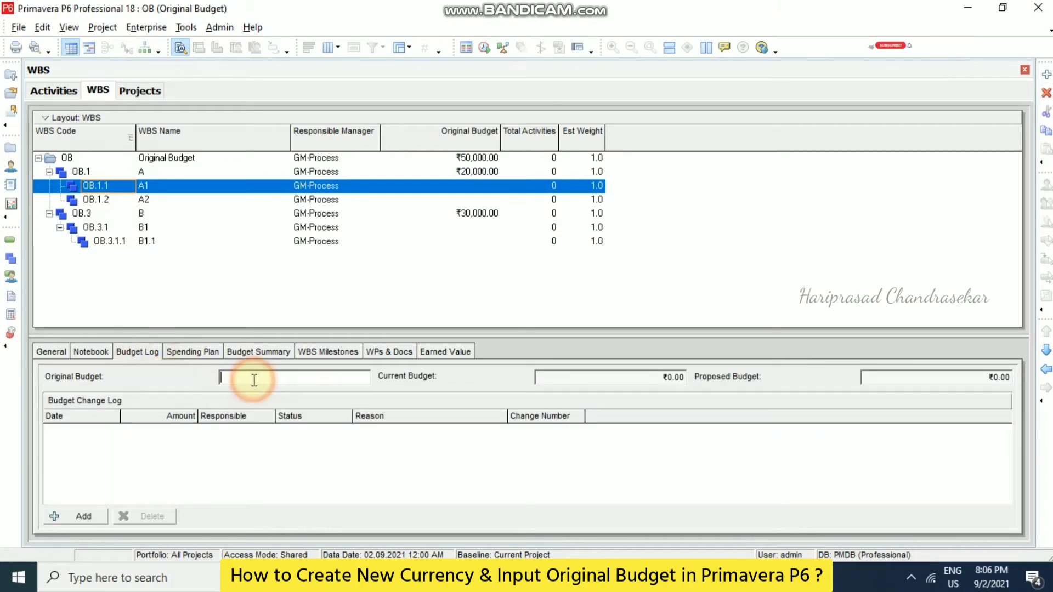
text(10000)
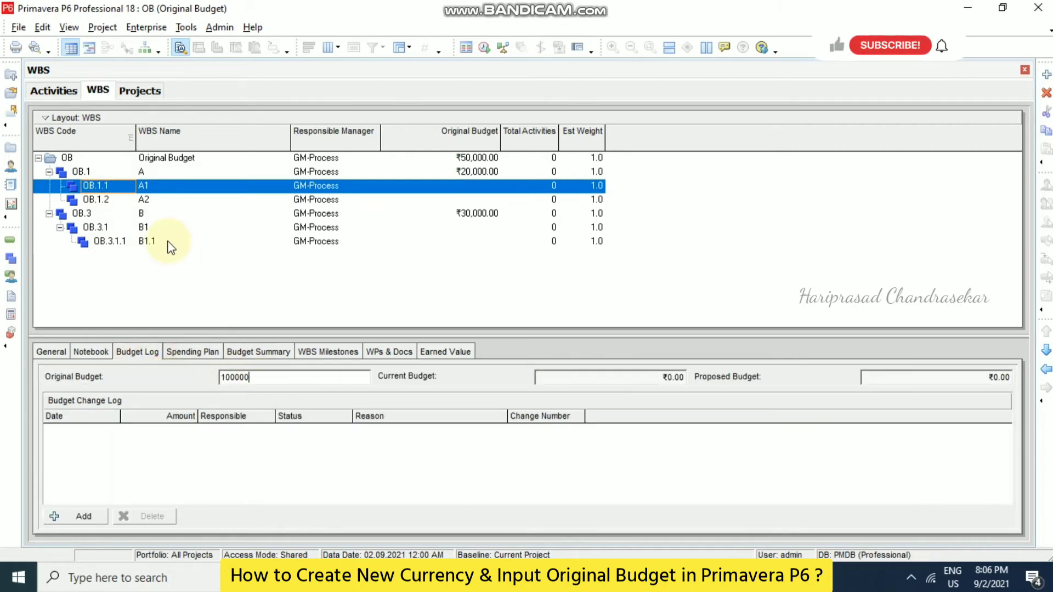
Set the original budget of WBS element A2 to ₹10,000 in its budget log
click(94, 200)
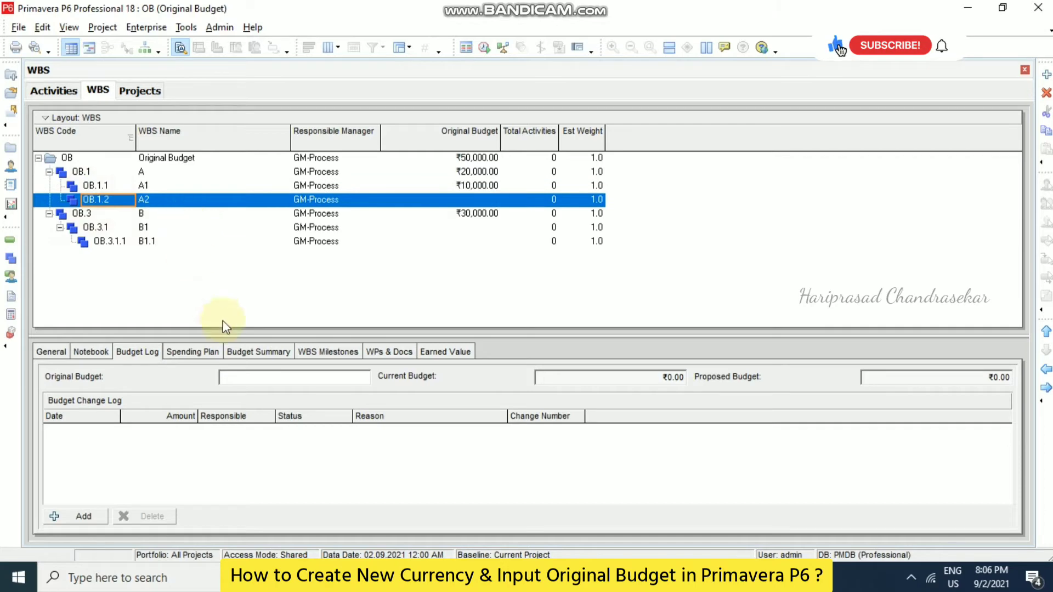
click(237, 373)
text(10,000.00)
key(Return)
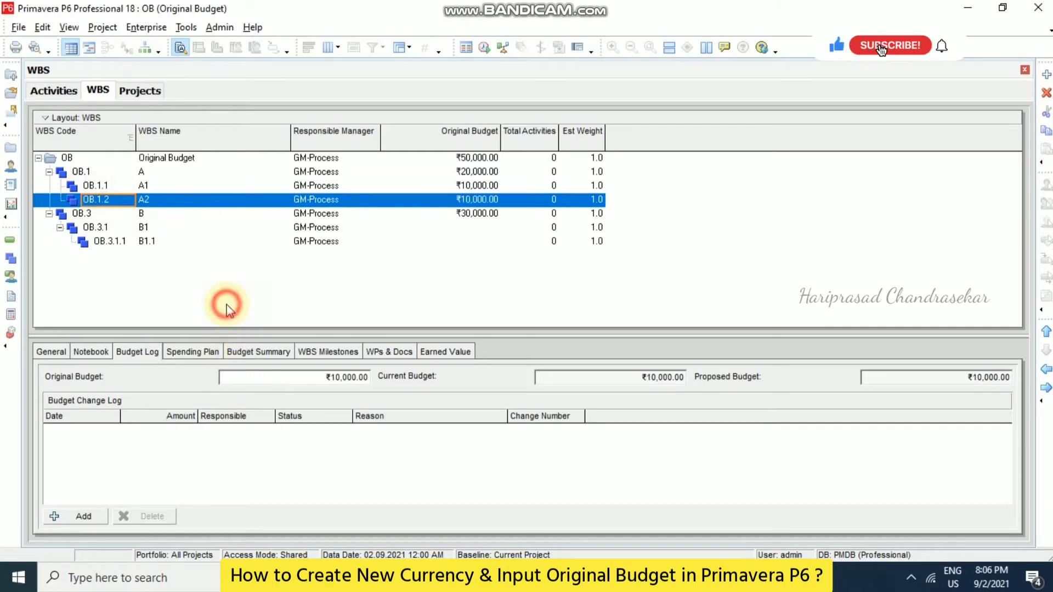
Check the budget summary of WBS element B and set the original budget of its child B1 to ₹30,000
click(98, 213)
click(261, 351)
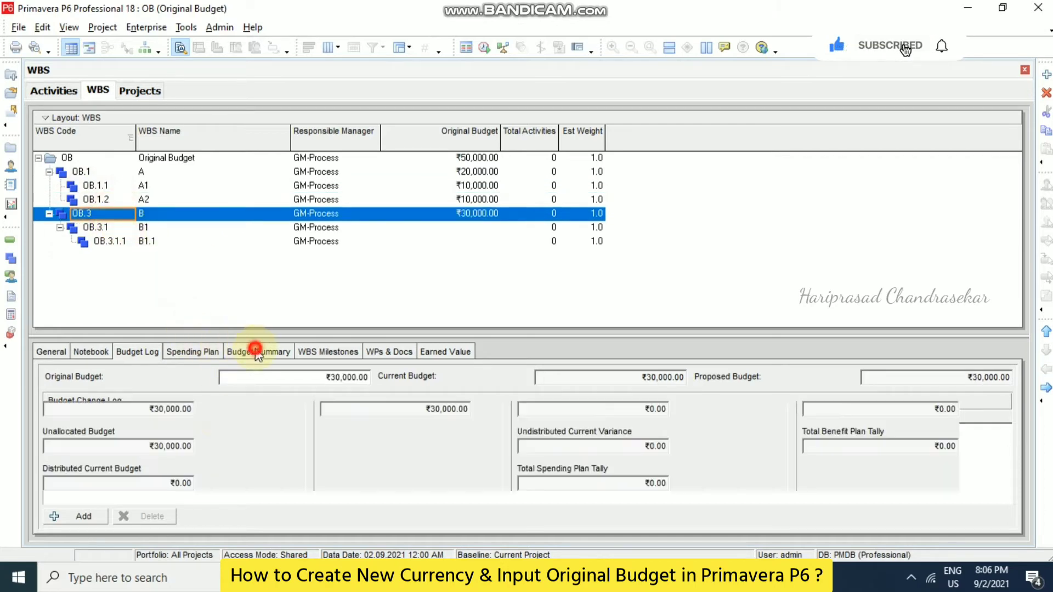
click(95, 227)
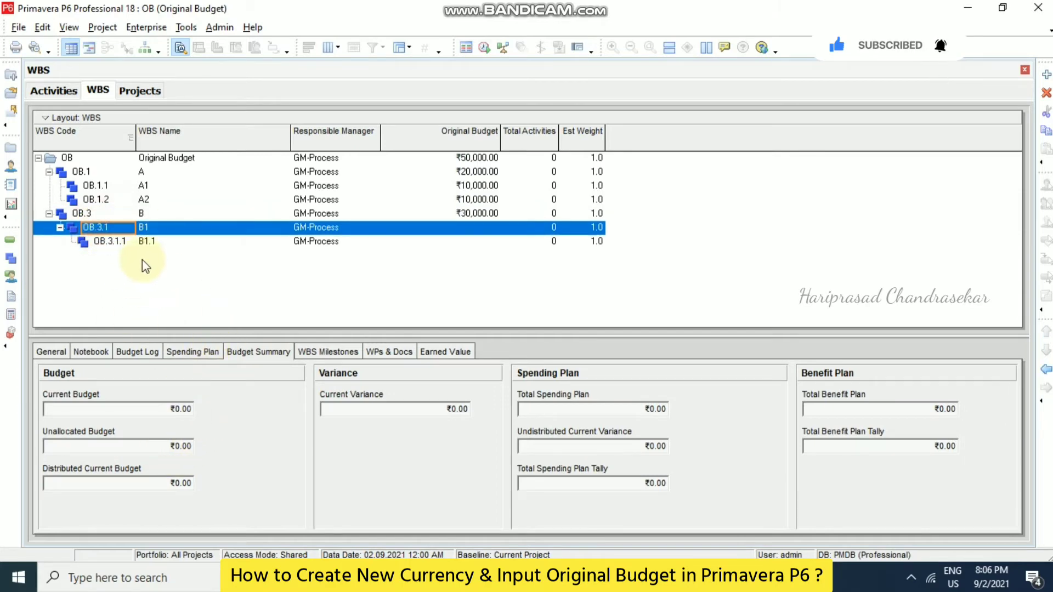
click(137, 352)
click(230, 377)
text(30000)
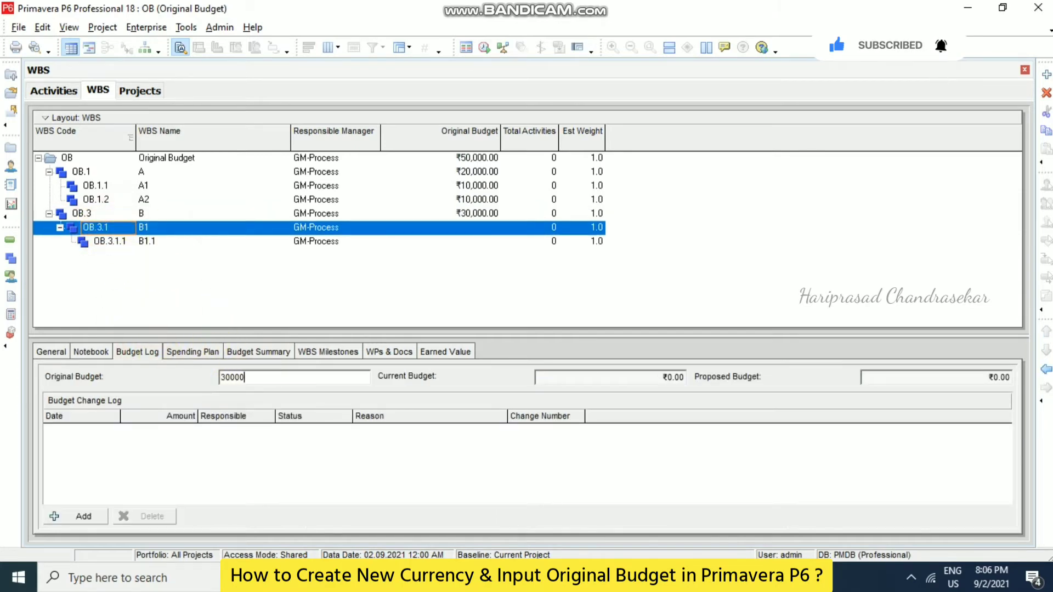
click(195, 278)
click(145, 244)
click(148, 226)
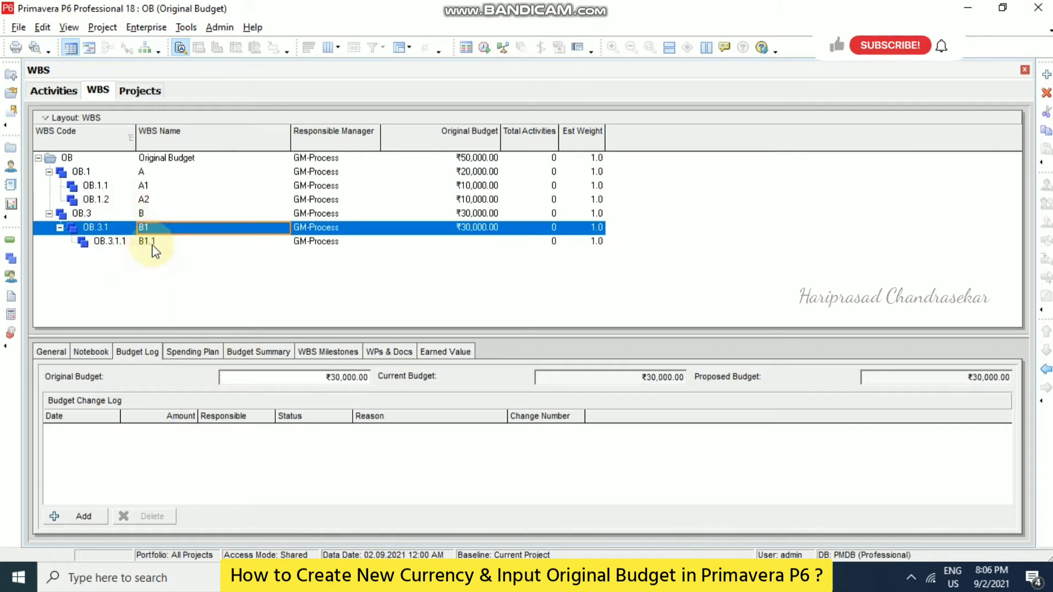
Check the budget summary of WBS element B1 and set the original budget of its child B1.1 to ₹30,000
click(152, 244)
click(147, 227)
click(256, 353)
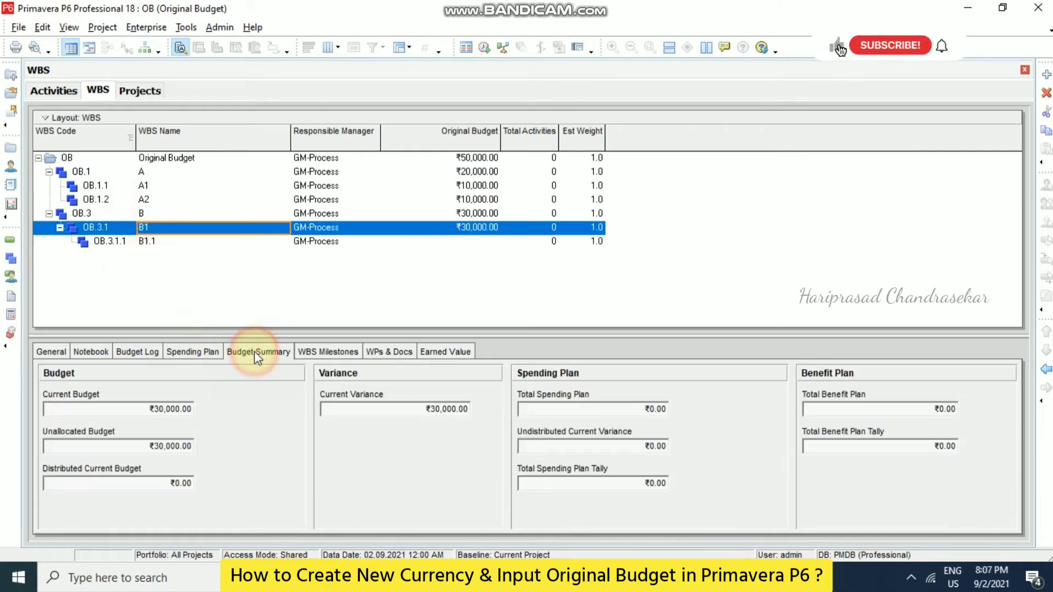
click(147, 242)
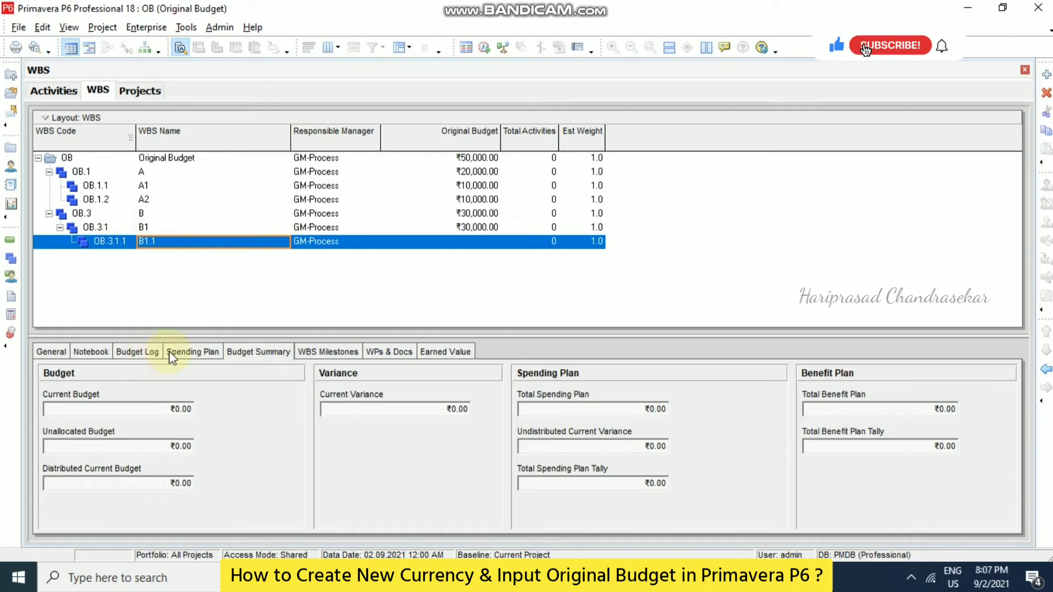
click(144, 352)
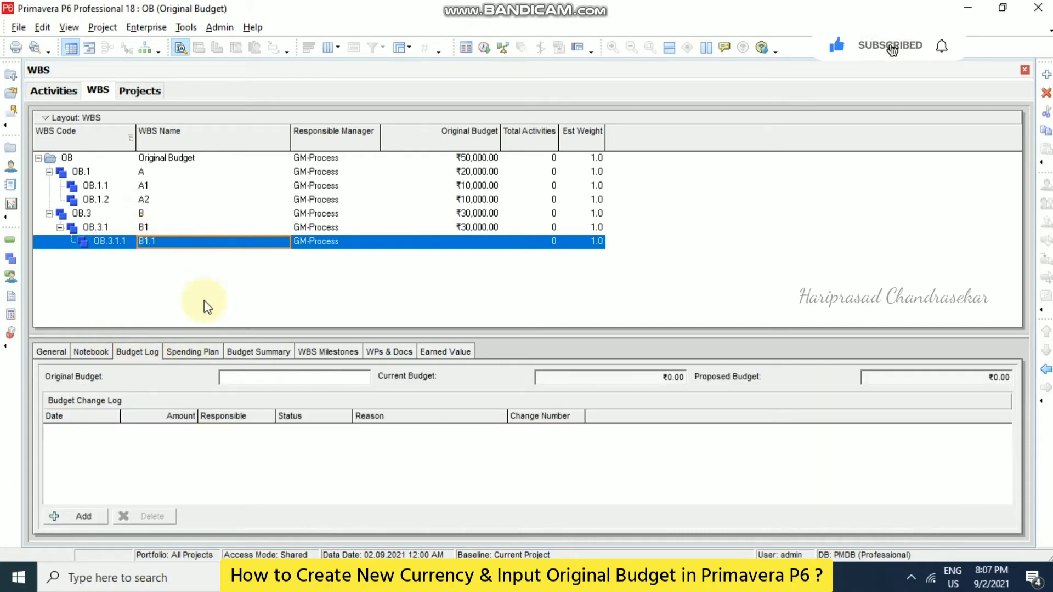
click(240, 376)
text(3)
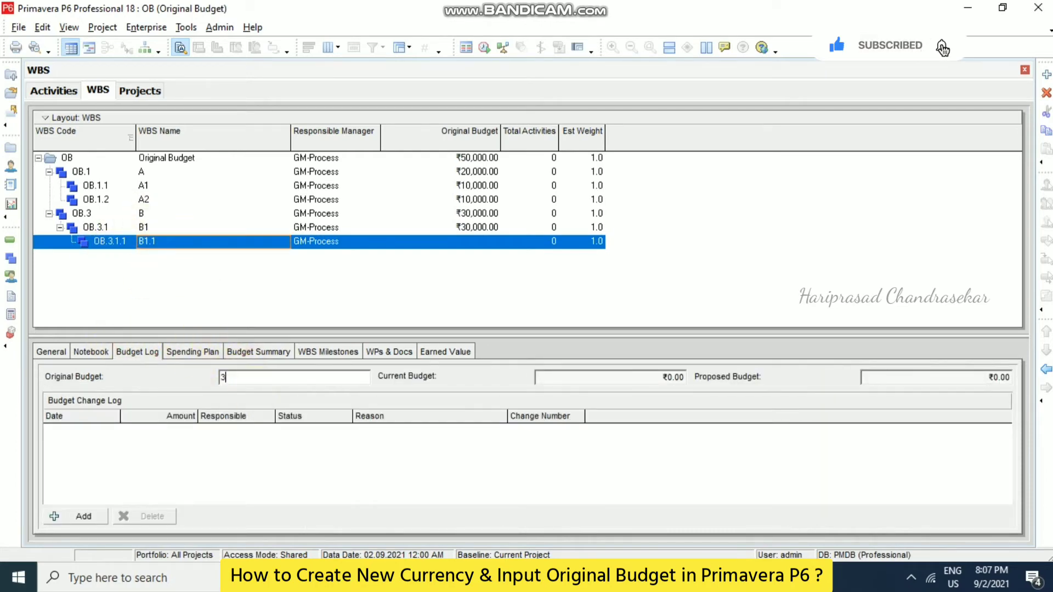
text(0,000)
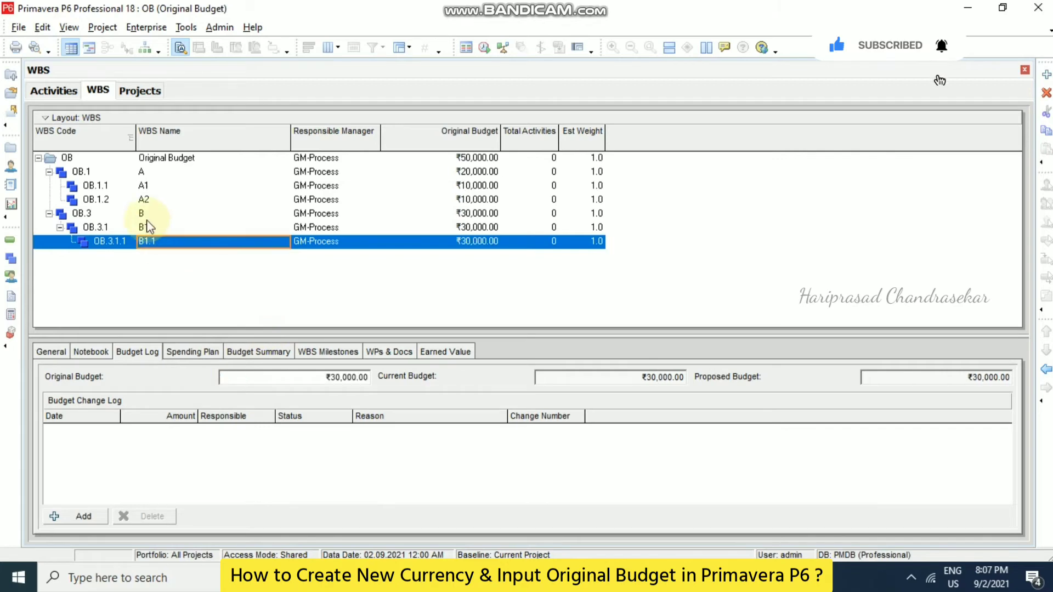
Review the budget summaries of WBS elements B, B1 and B1.1, along with the monthly spending plan of B1.1
click(164, 213)
click(265, 352)
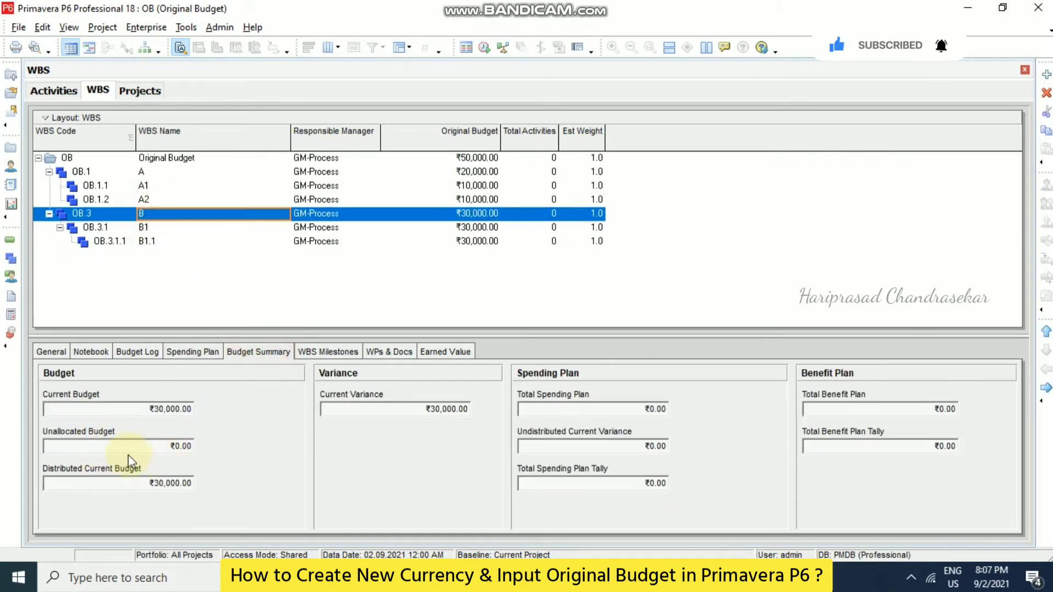
click(130, 230)
click(122, 243)
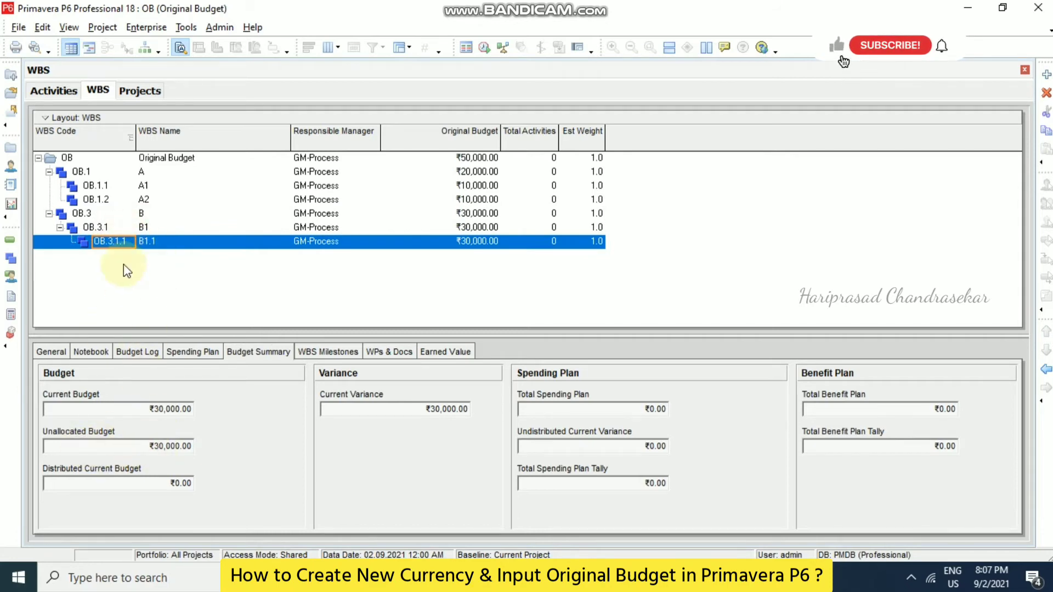
click(192, 352)
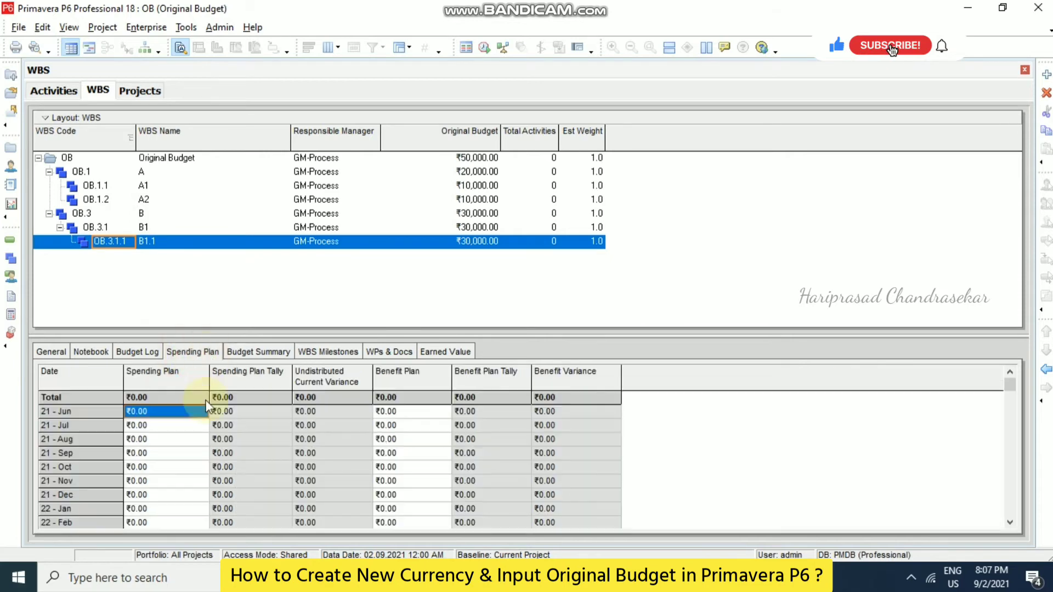
click(262, 352)
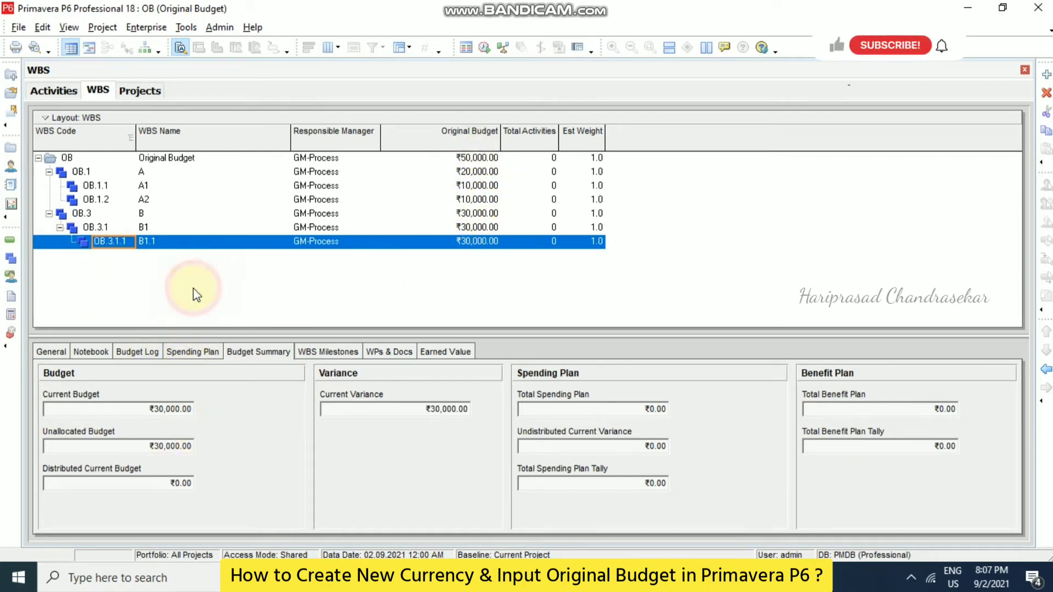
Add three change entries to the budget change log of WBS element A
click(137, 352)
click(118, 172)
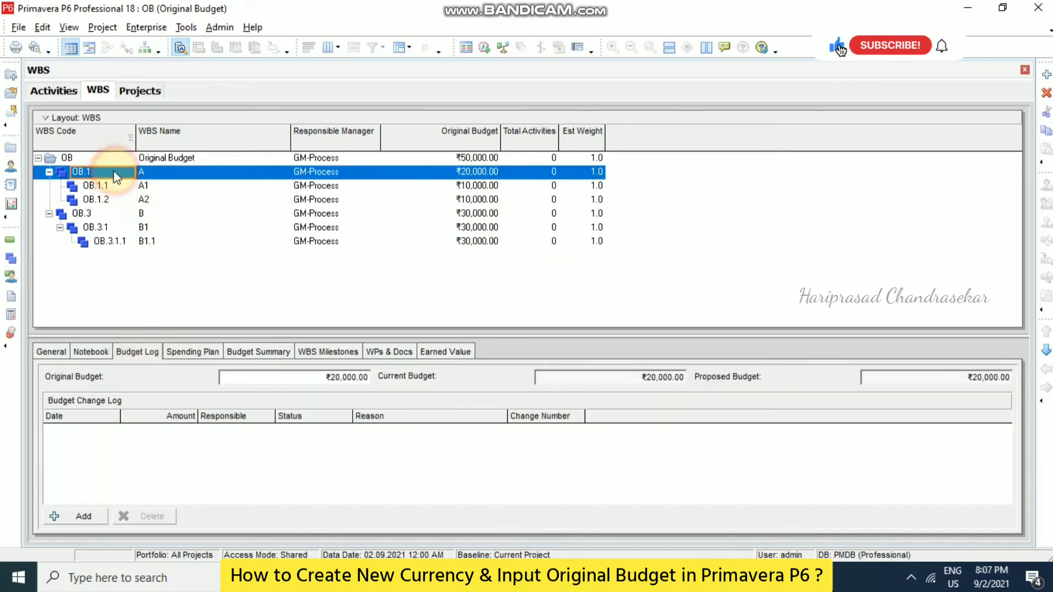
click(89, 519)
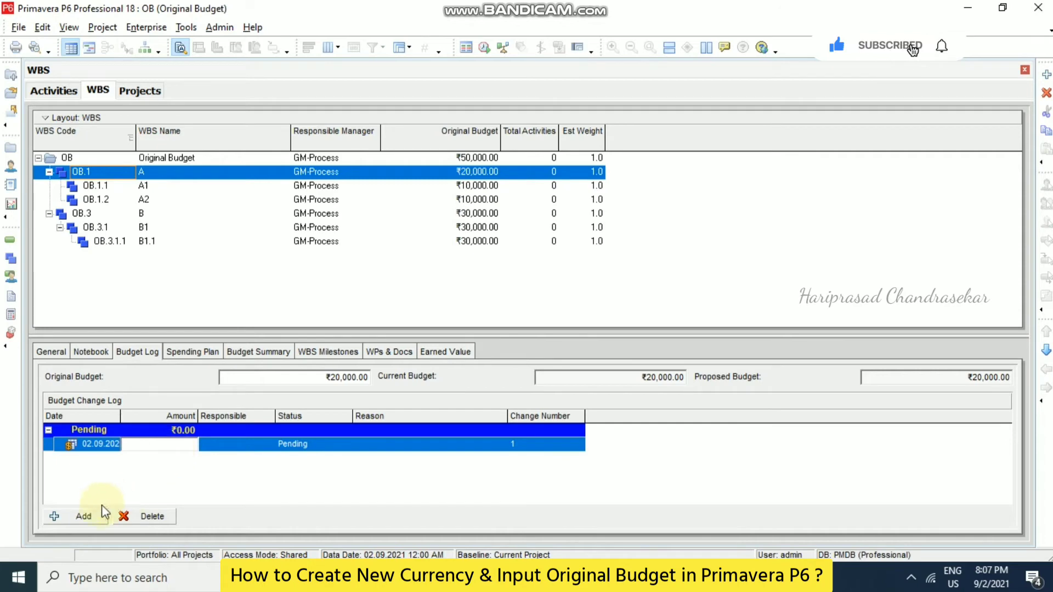
click(88, 517)
click(88, 517)
Set the amounts of budget changes 1, 2 and 3 to ₹10,000, ₹5,000 and ₹2,000
click(159, 443)
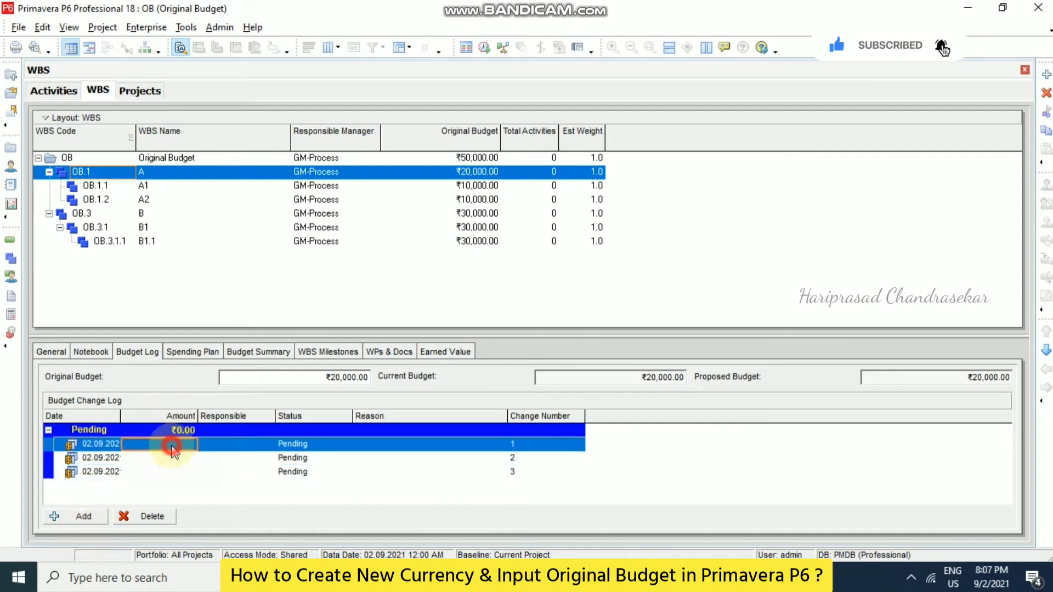
text(10,000)
key(Return)
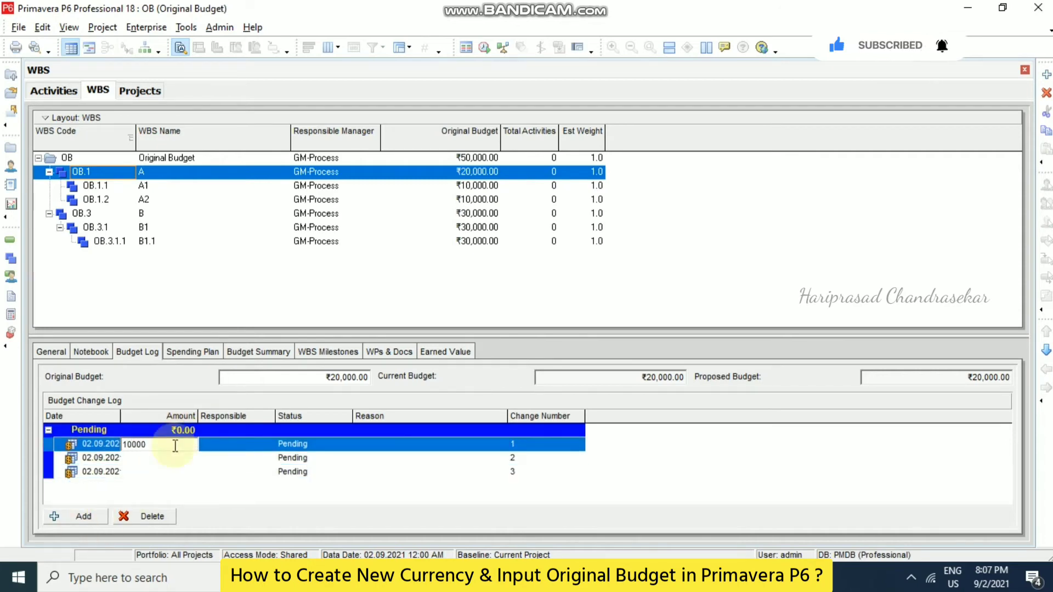
click(155, 455)
text(5,000)
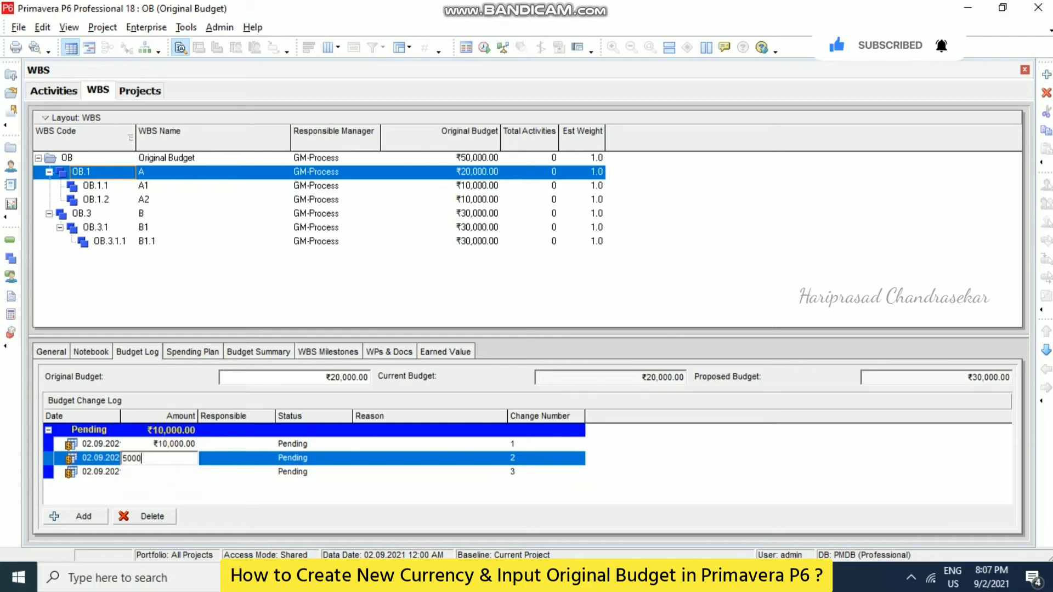
key(Return)
click(156, 471)
text(2,00)
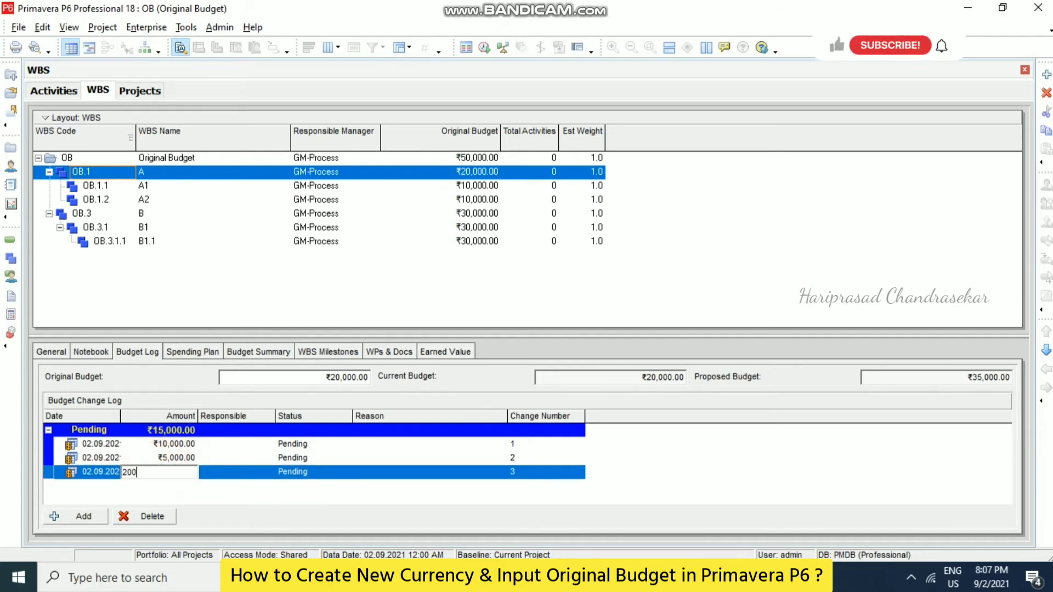
text(0)
key(Return)
Assign Mr A, Mr B and Mr C as responsible for budget changes 1, 2 and 3 respectively
click(243, 445)
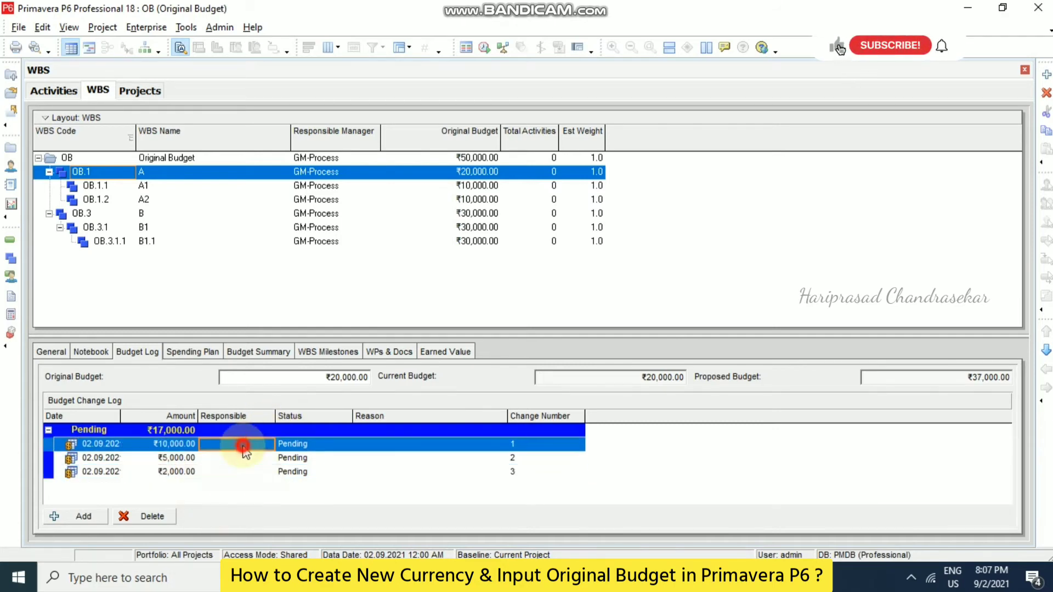
text(A)
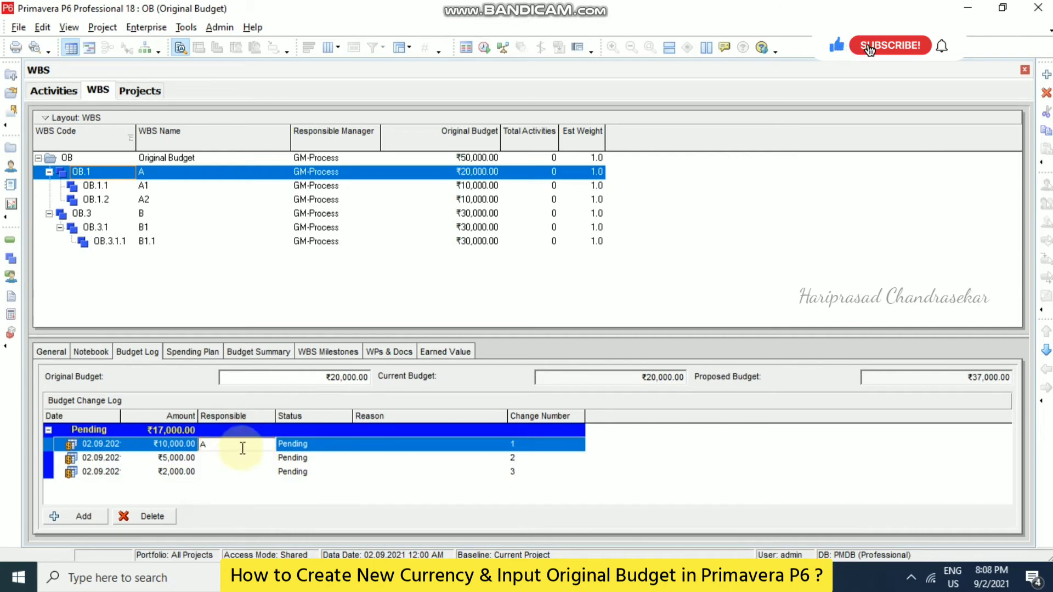
click(201, 444)
text(Mr A)
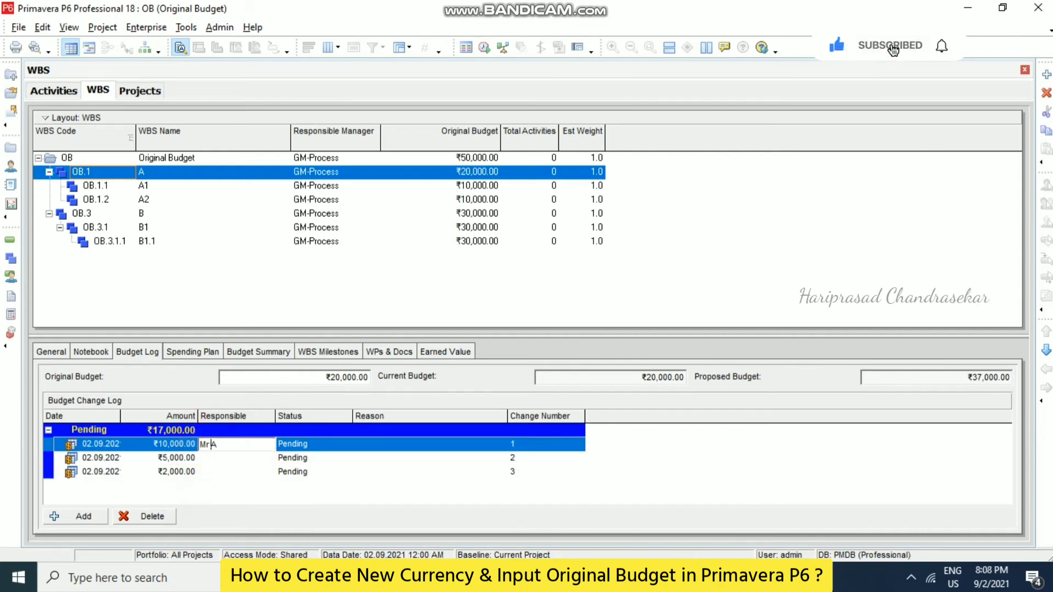
click(217, 458)
text(Mr B)
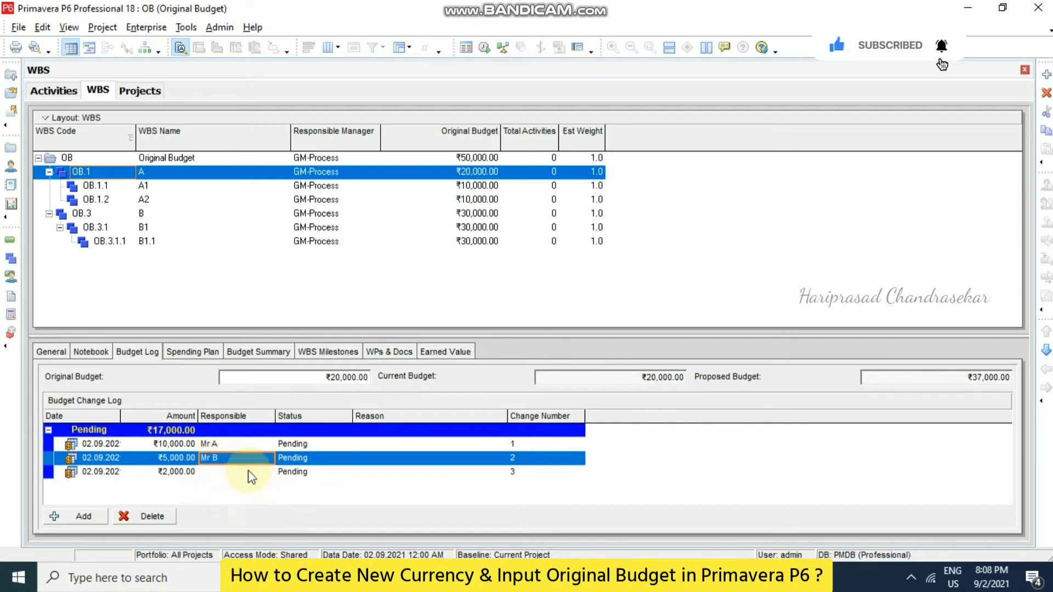
click(248, 471)
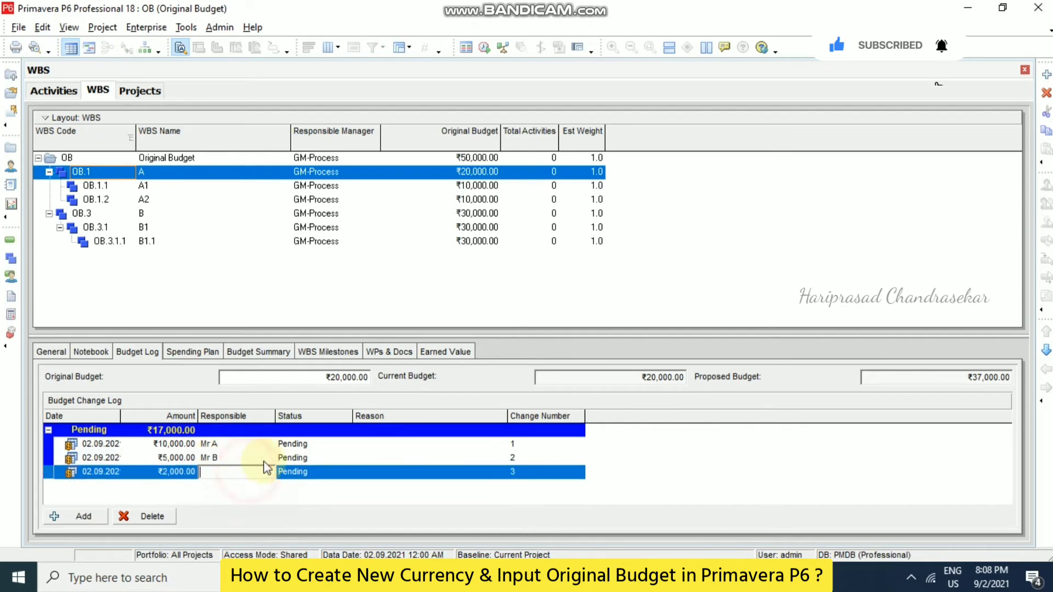
text(Mr C)
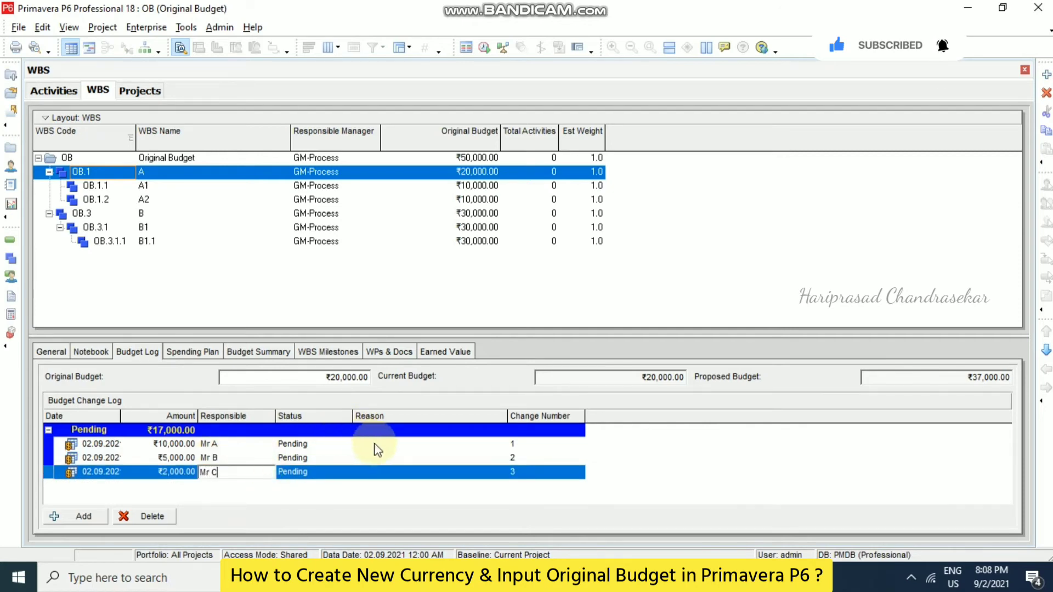
Enter Site Cost, Travel Cost and Delay Cost as the reasons for budget changes 1, 2 and 3 respectively
click(375, 445)
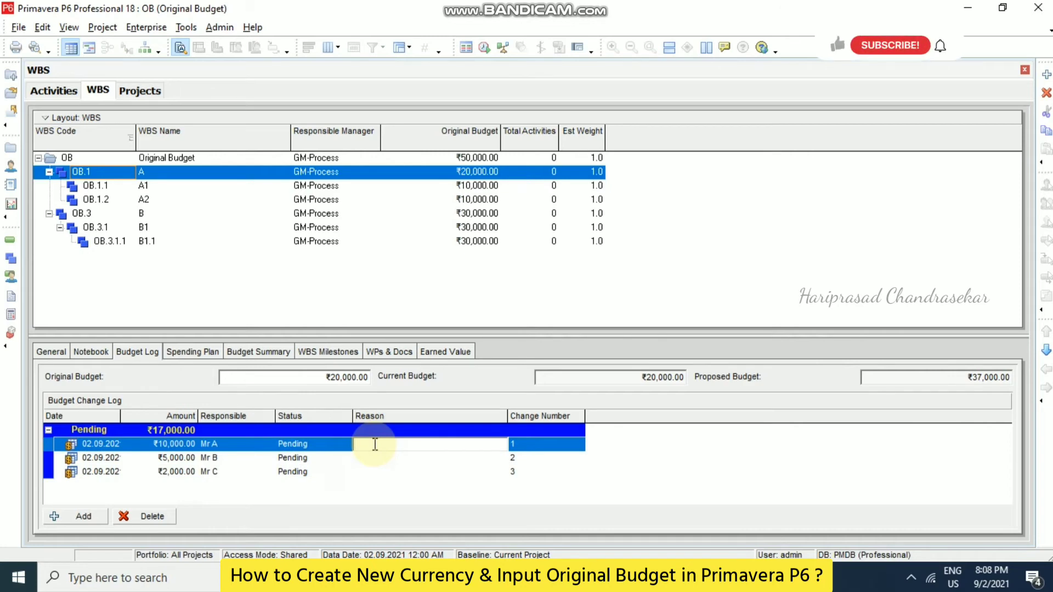
text(Site)
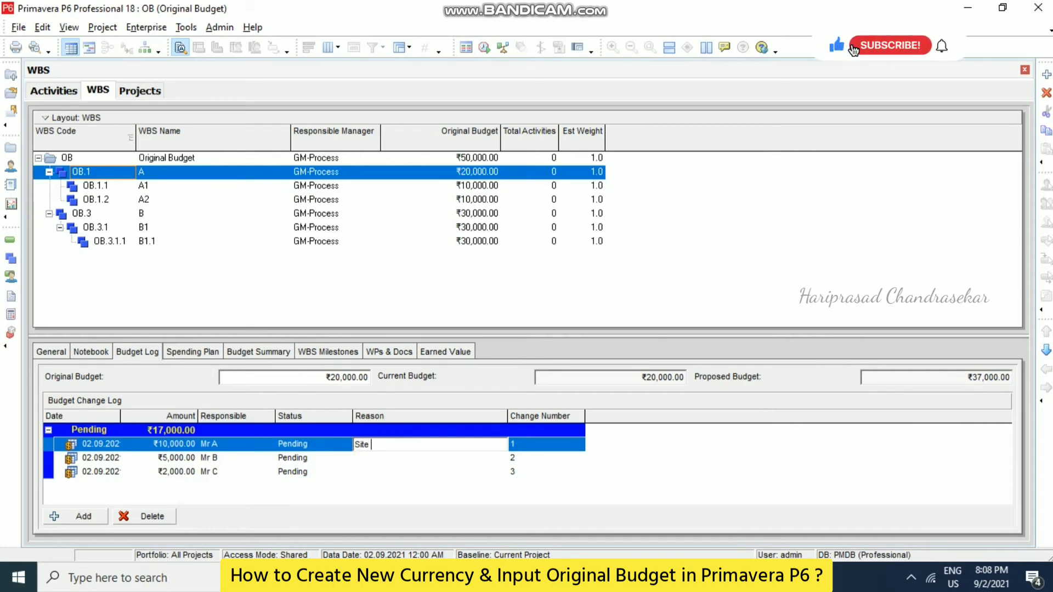
text( Cost)
click(370, 460)
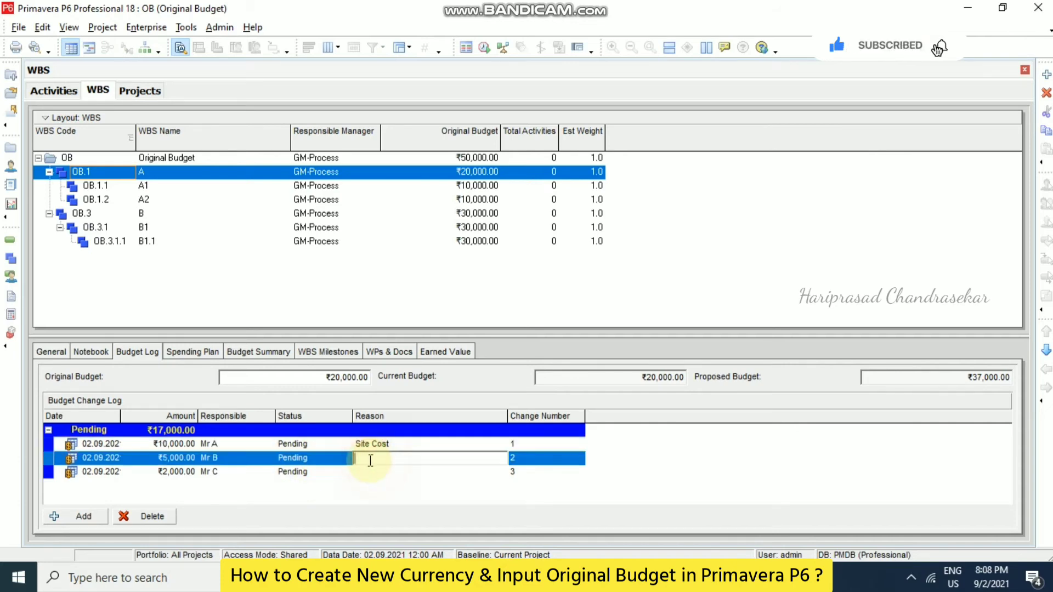
text(Travel Cost)
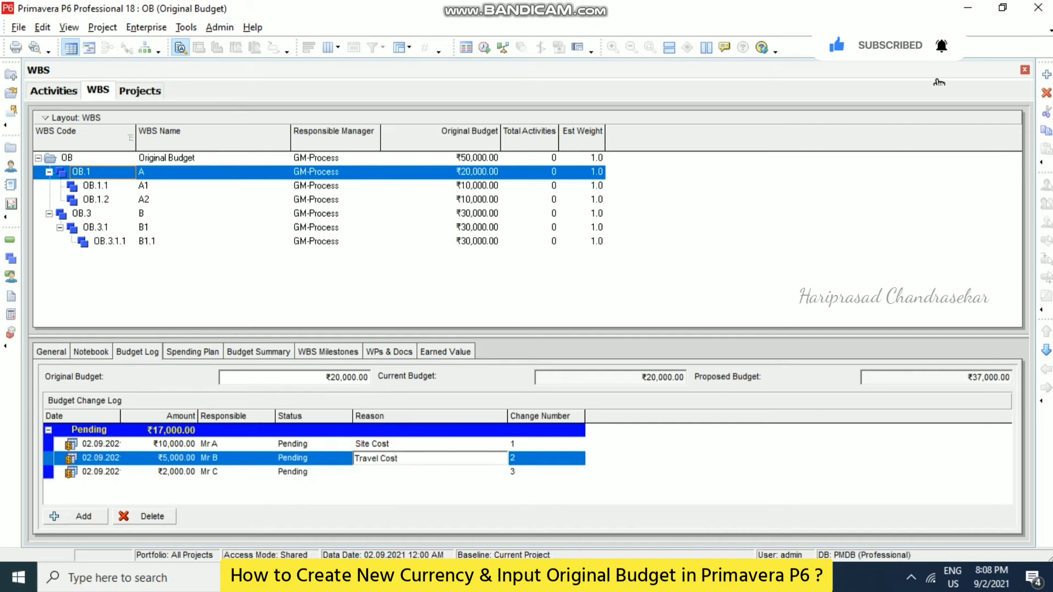
click(383, 471)
text(D)
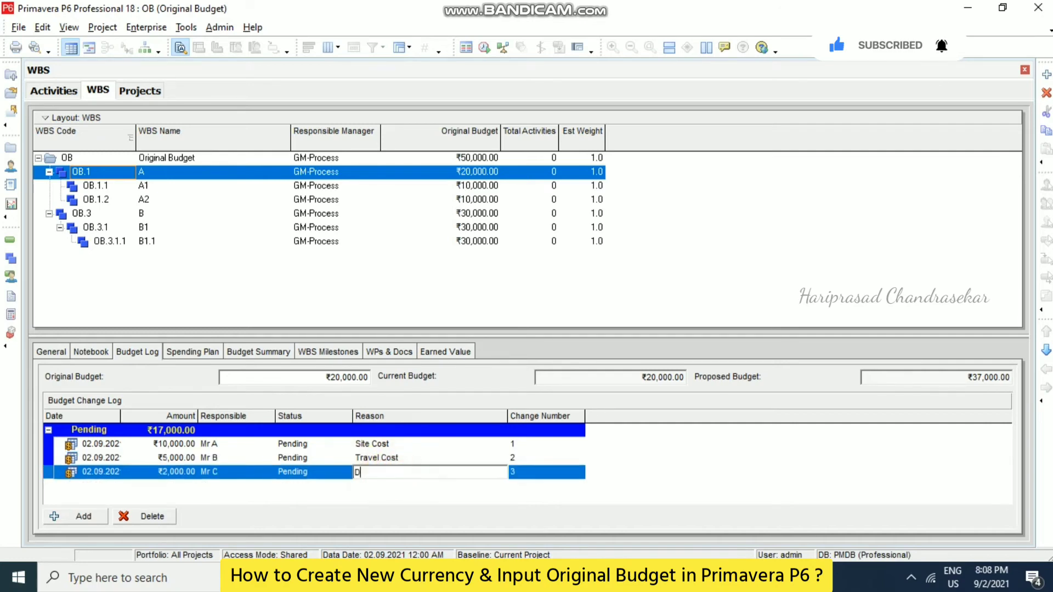
text(elay Cost)
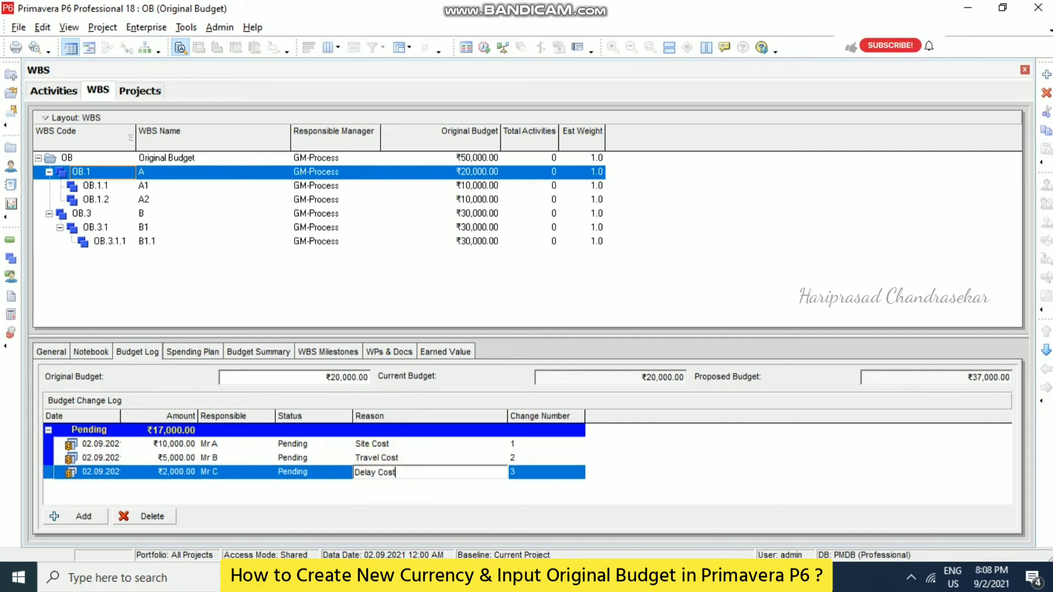
click(347, 502)
Check the proposed budget and set the status of the Site Cost change to Approved
click(180, 445)
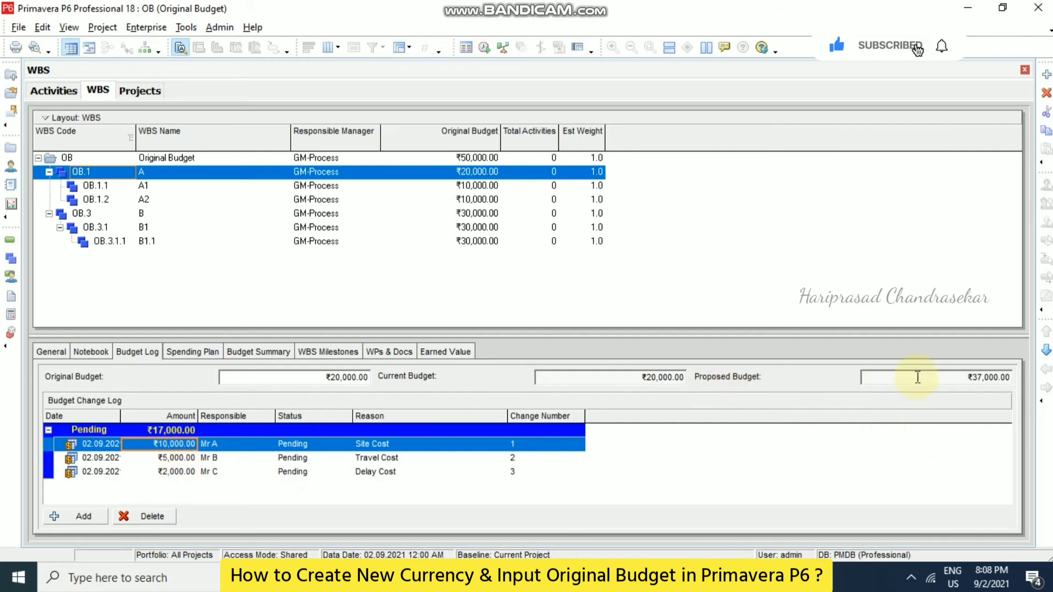
click(965, 383)
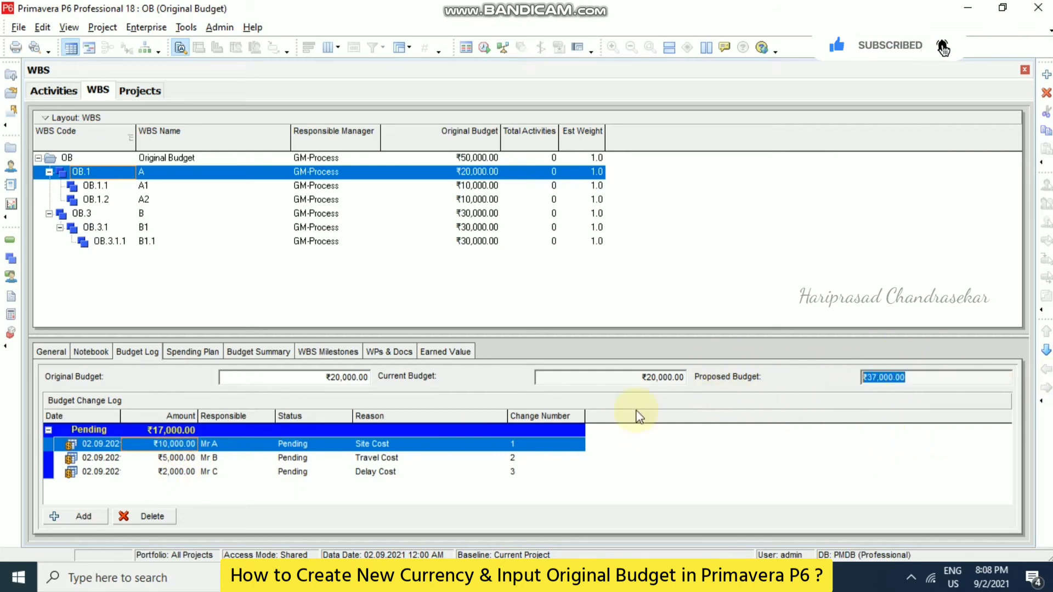
click(291, 443)
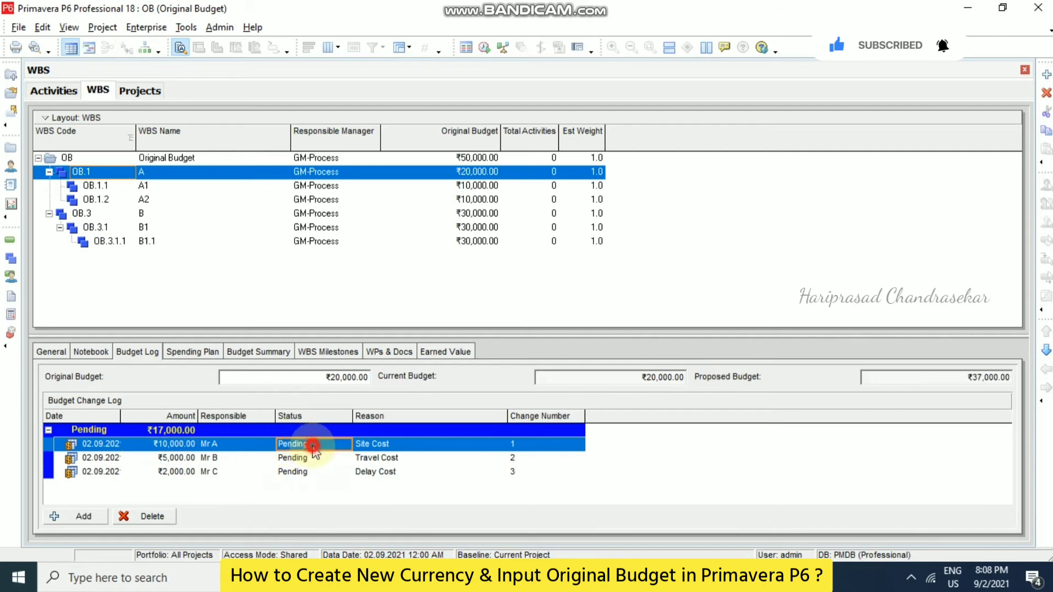
click(292, 444)
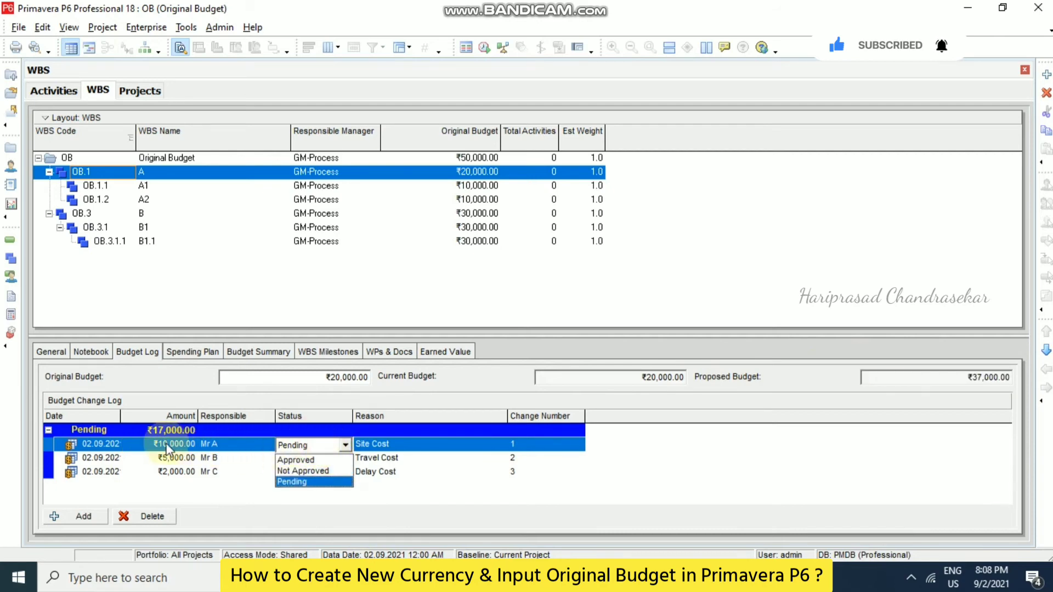
click(299, 458)
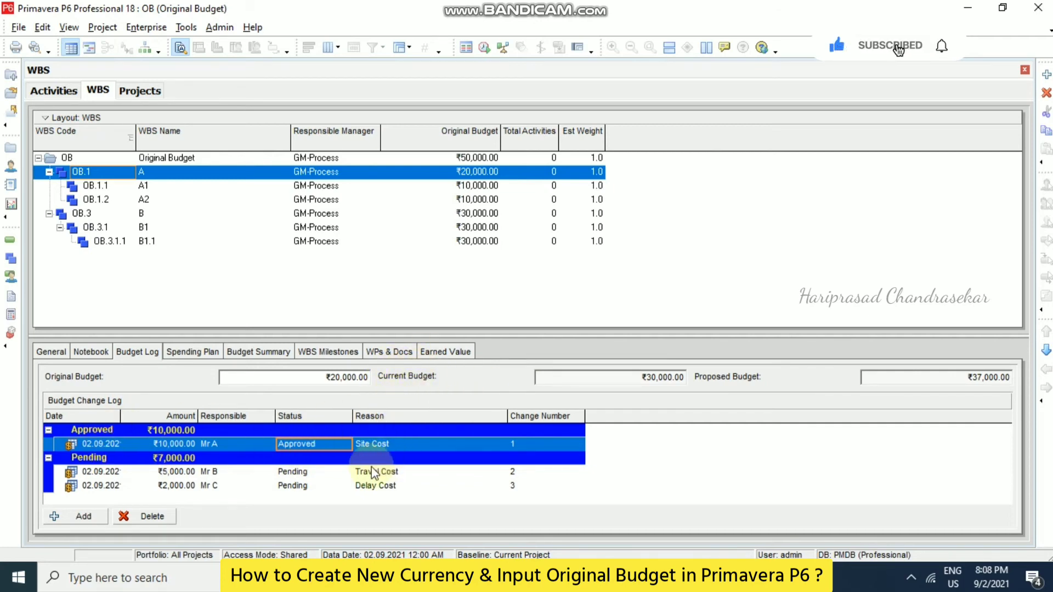
Keep the Travel Cost change as Pending and set the status of the Delay Cost change to Not Approved
click(328, 471)
click(345, 473)
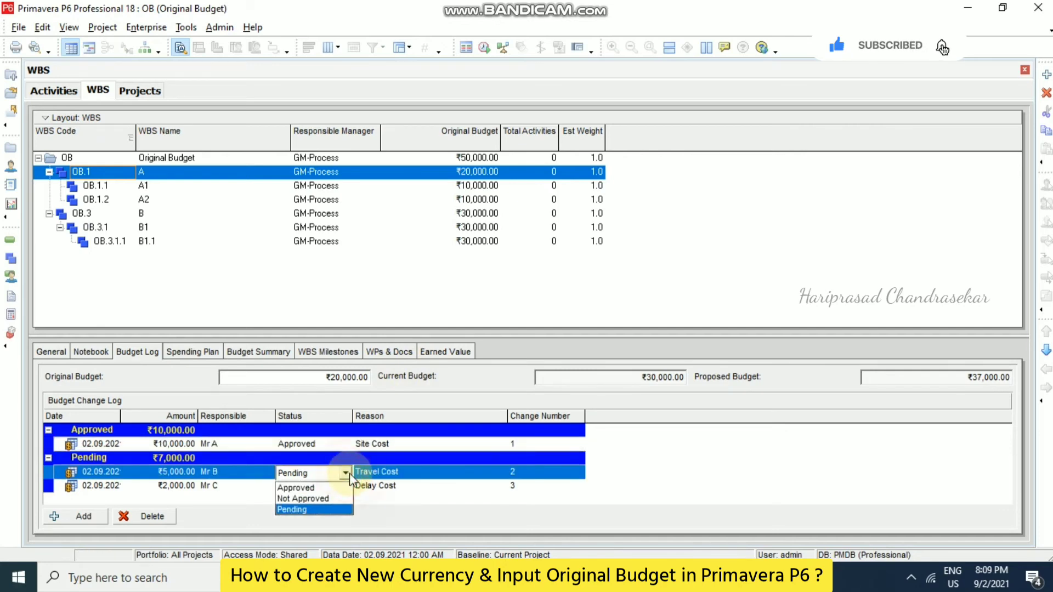
click(296, 509)
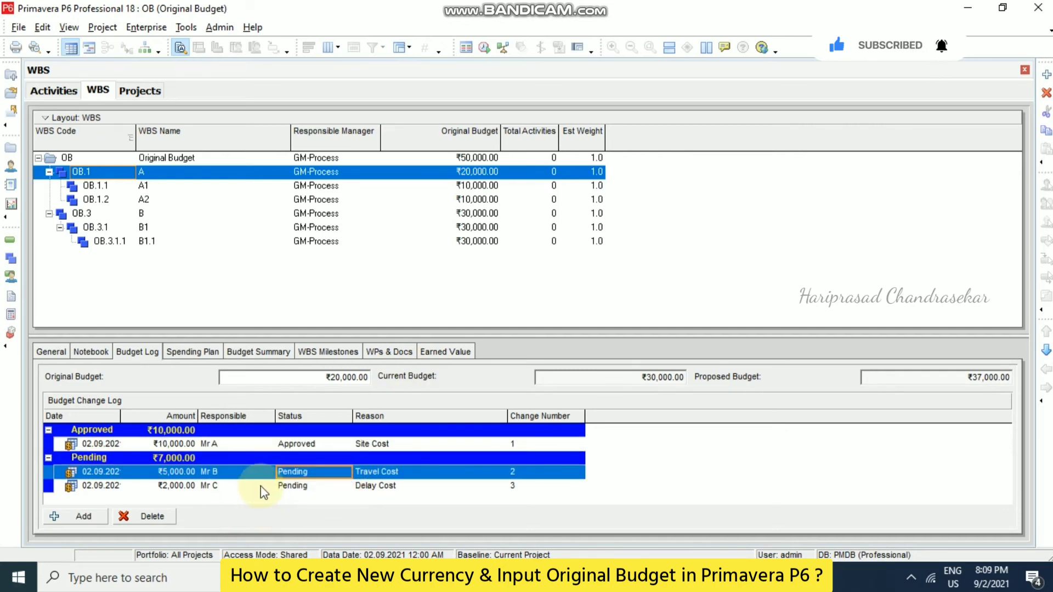
click(261, 486)
click(340, 486)
click(345, 486)
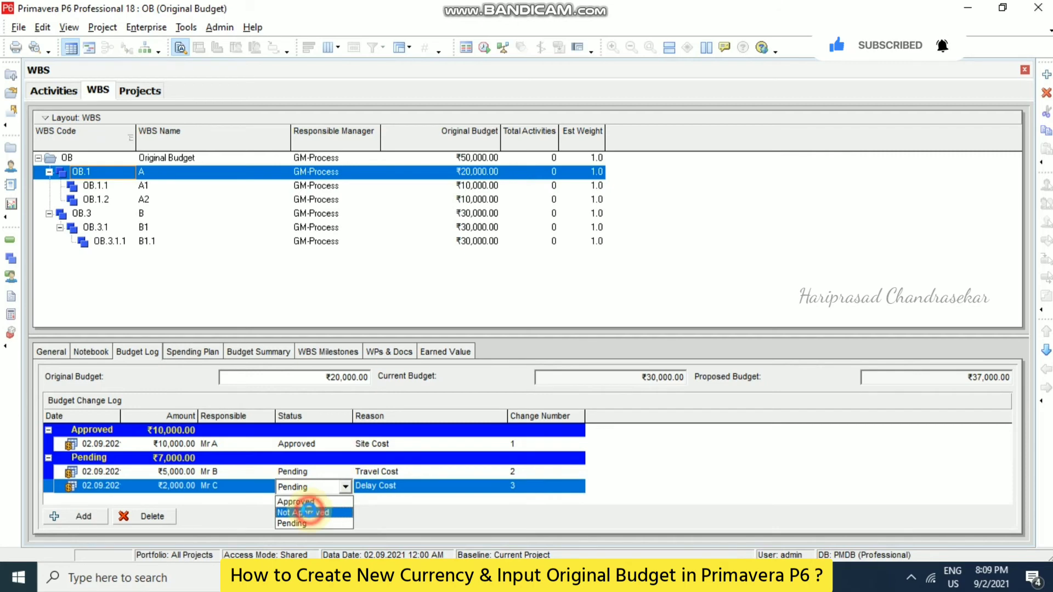
click(307, 506)
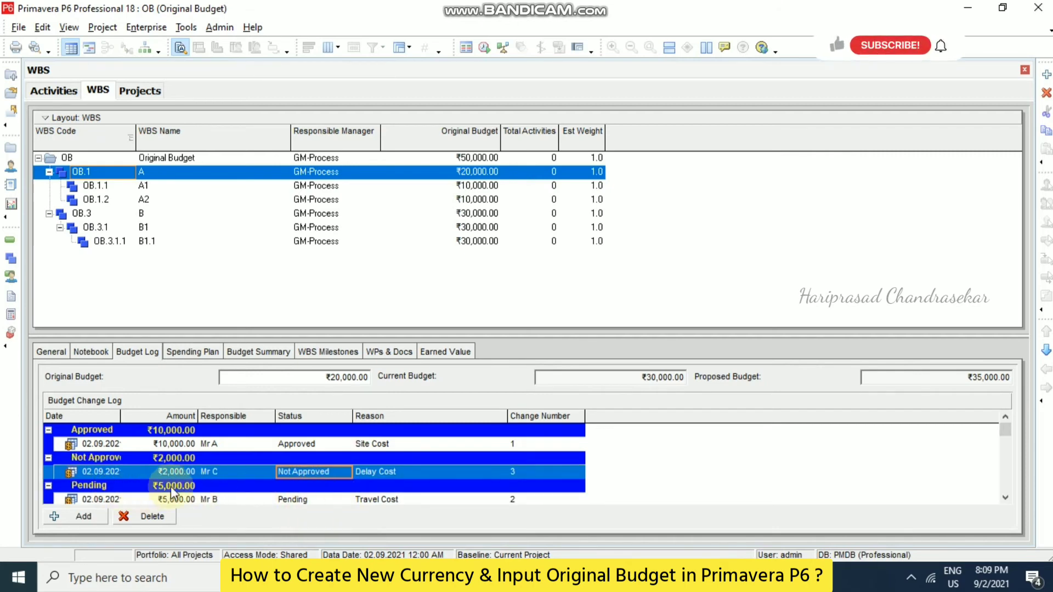
Compare the original, current and proposed budgets of WBS element A with its approved, not approved and pending changes
scroll(176, 487, down, 1)
scroll(174, 466, up, 1)
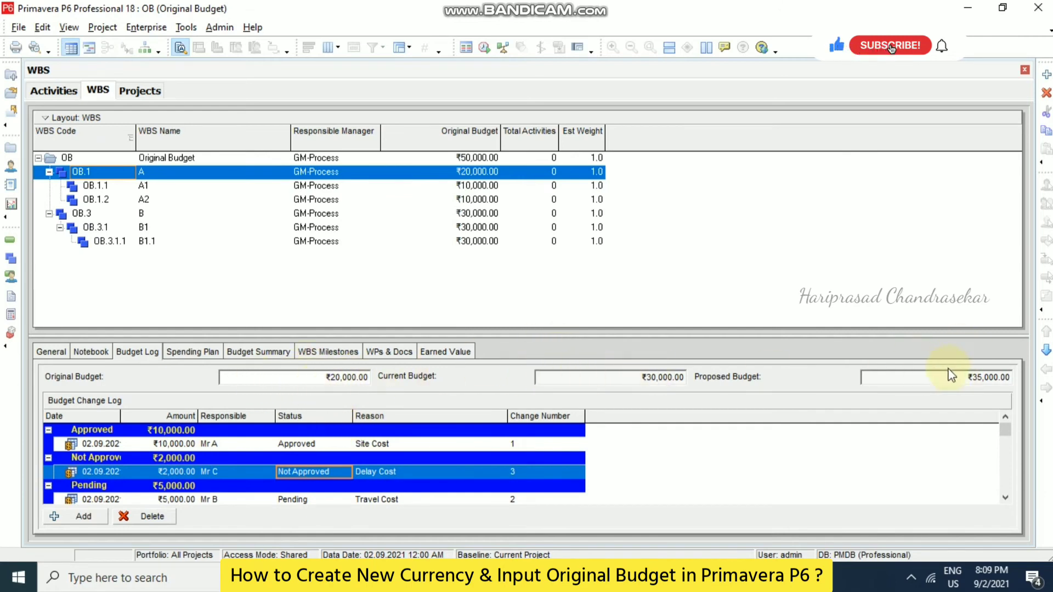
scroll(412, 510, down, 1)
scroll(320, 458, up, 1)
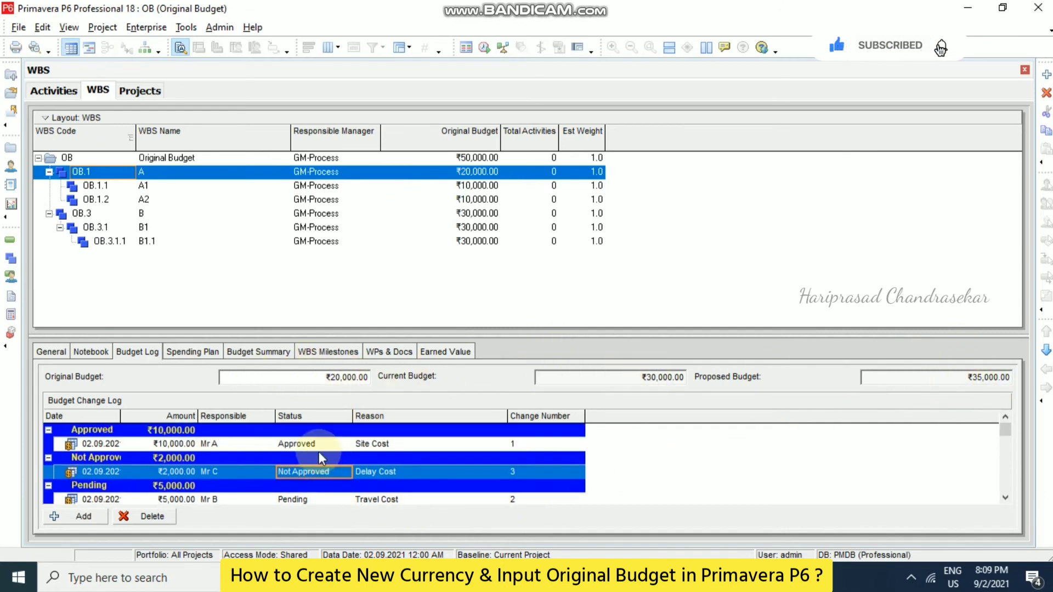
scroll(319, 455, down, 1)
scroll(311, 439, up, 1)
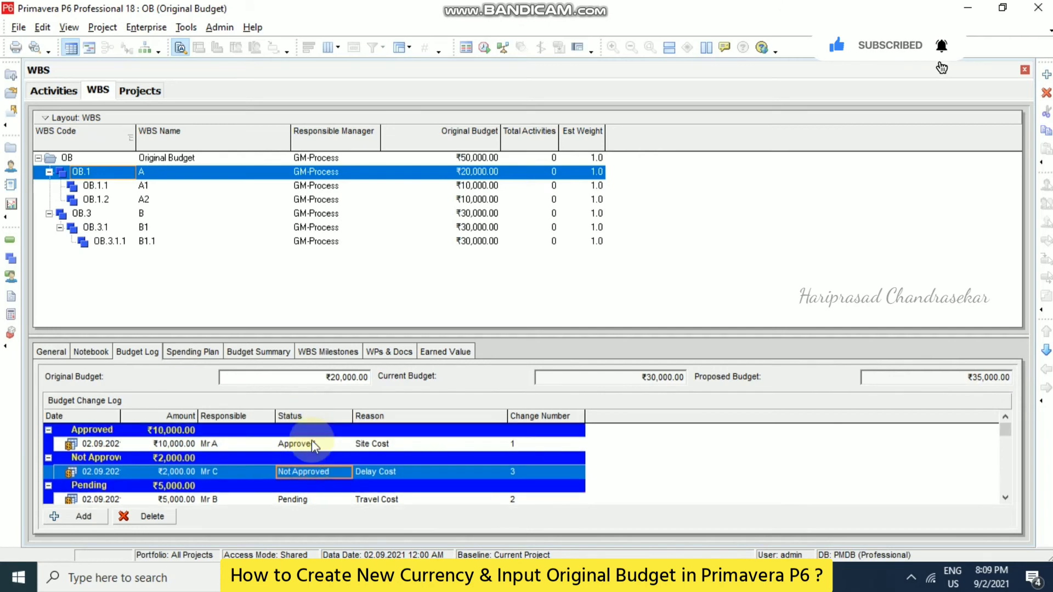
scroll(324, 440, down, 1)
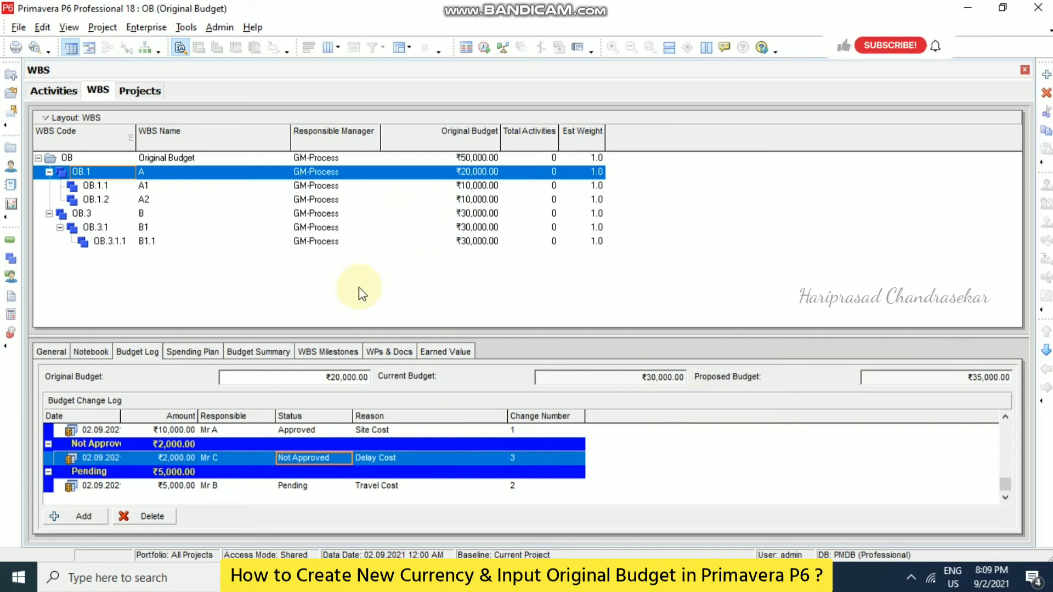
click(336, 377)
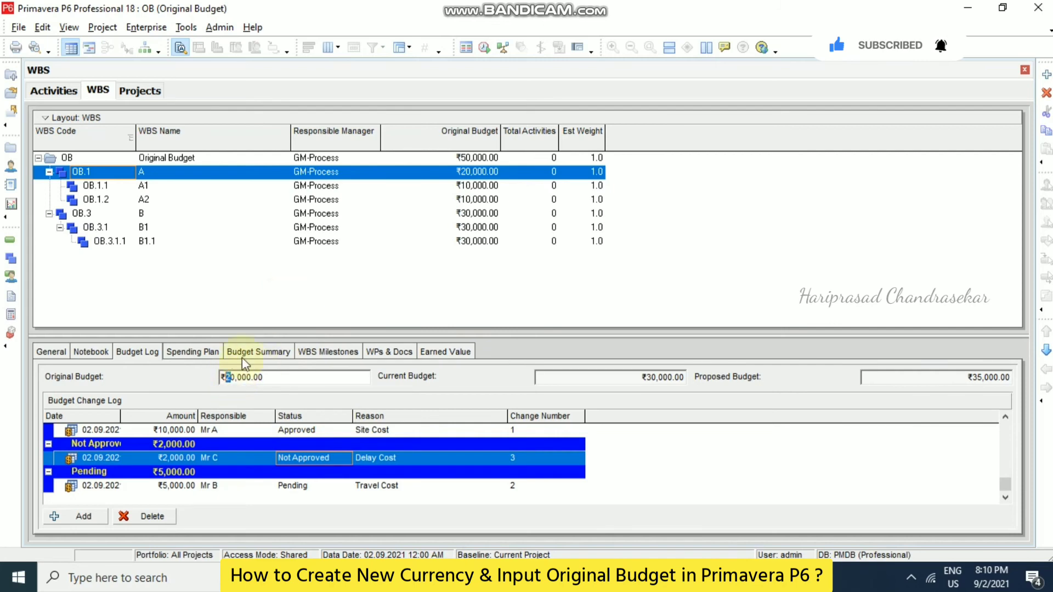
click(259, 291)
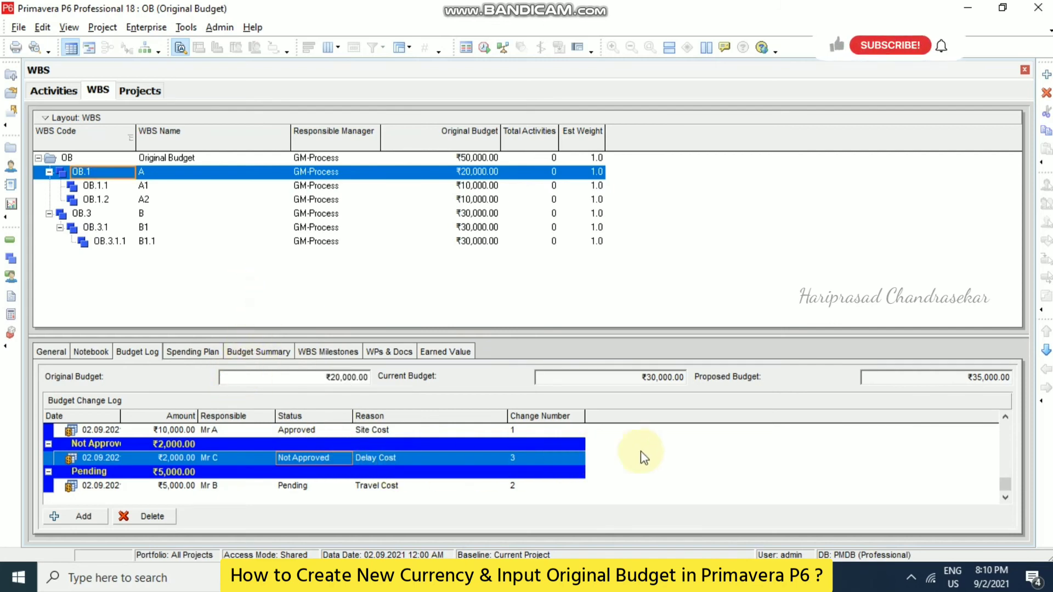
Widen the Date column of the budget change log and collapse the Approved, Not Approved and Pending groups
scroll(175, 457, up, 1)
drag(121, 416, 151, 417)
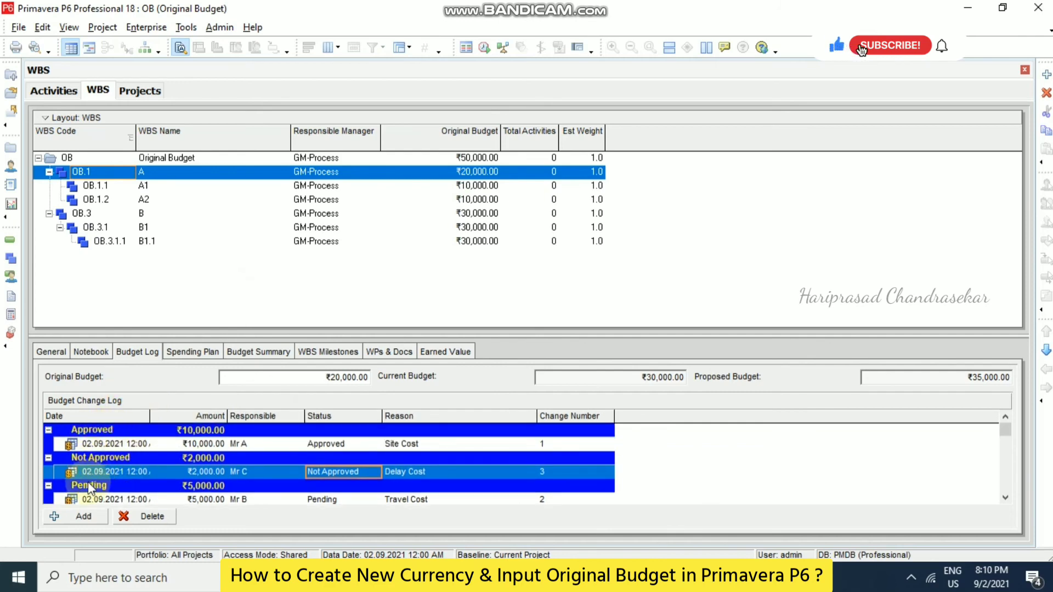
click(49, 430)
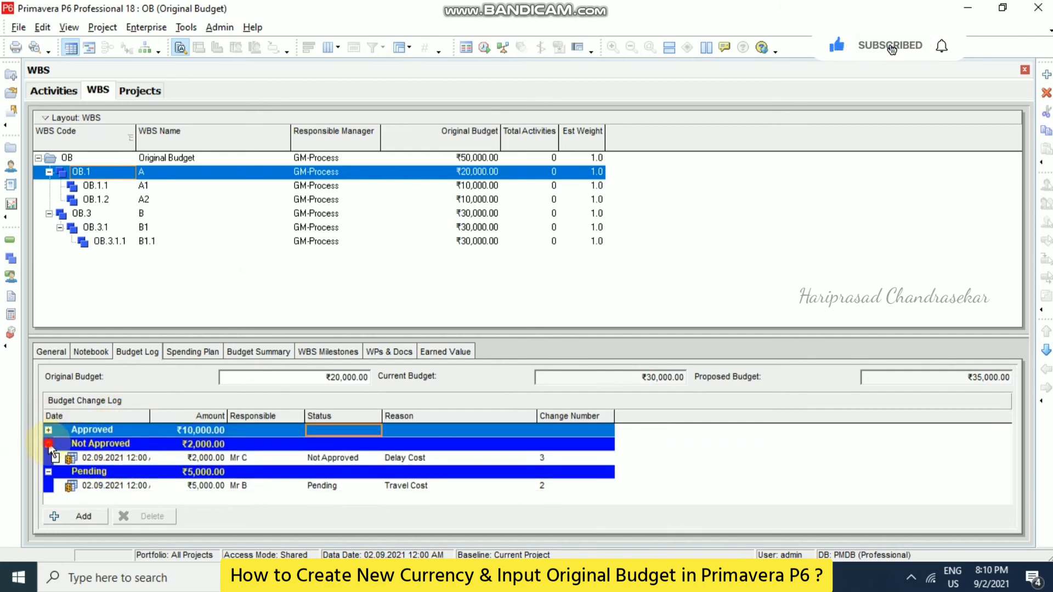
click(48, 443)
click(48, 458)
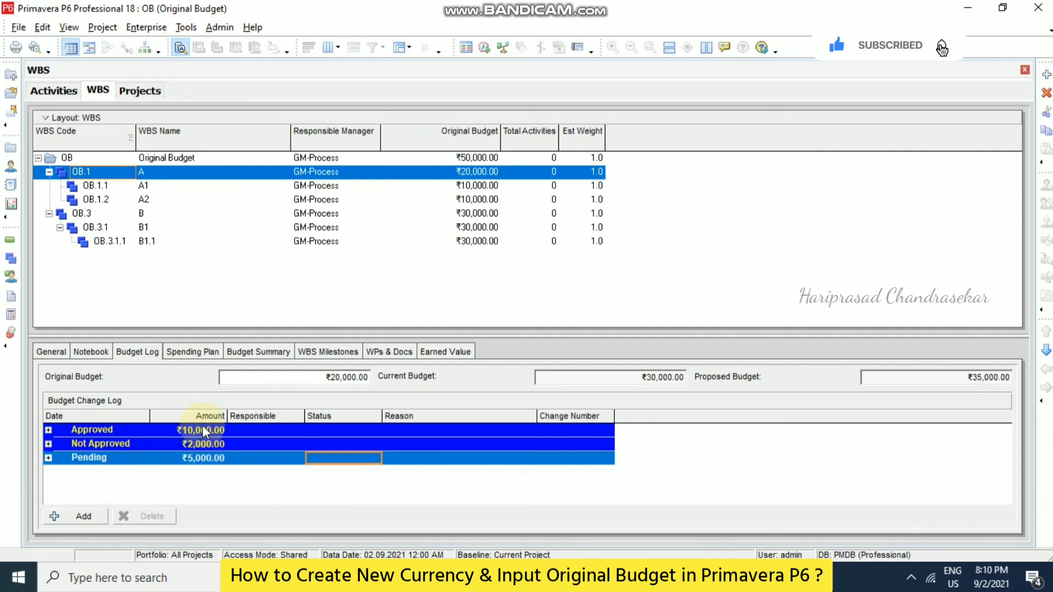